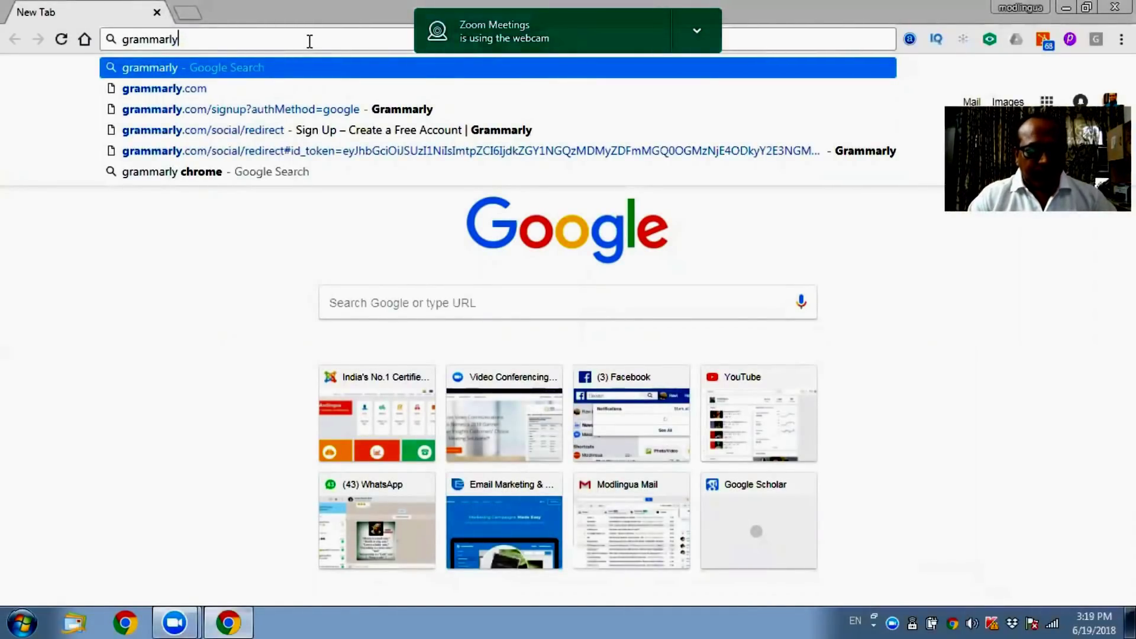
Step: Run the Google search for grammarly and open the 'Grammarly for Chrome - Chrome Web Store' result
key("Return")
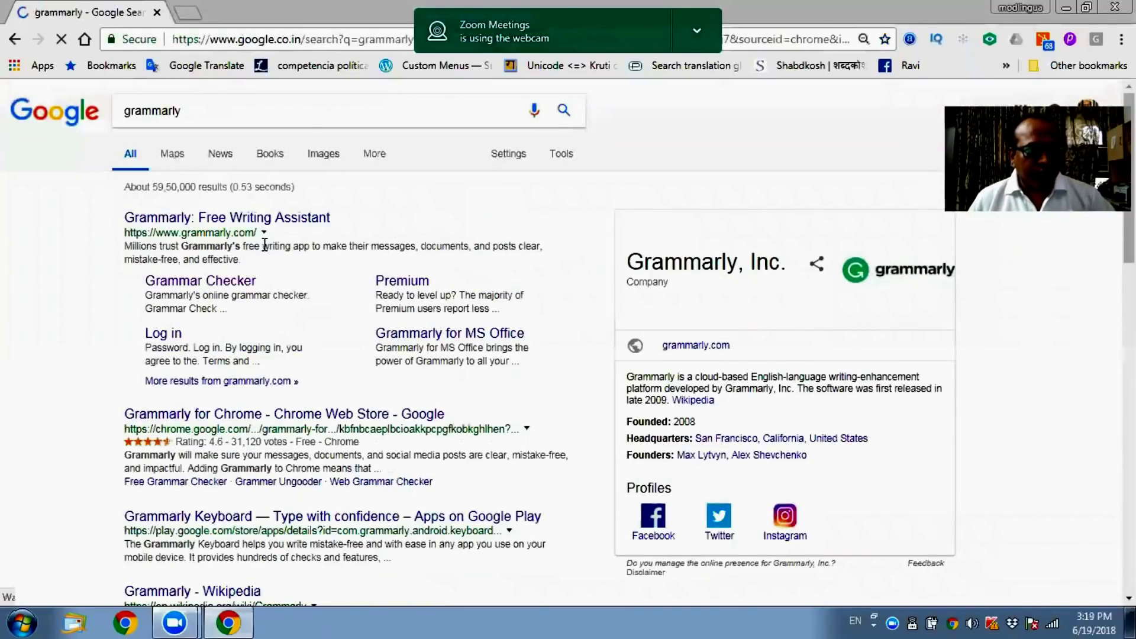
scroll(266, 240, "down", 5)
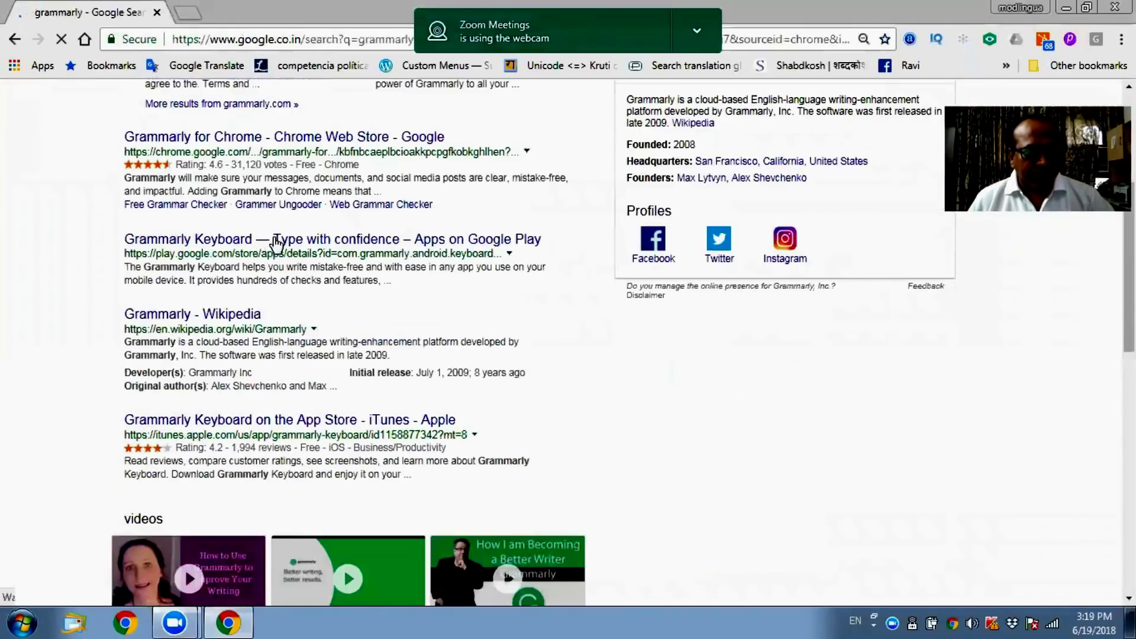
left_click(176, 141)
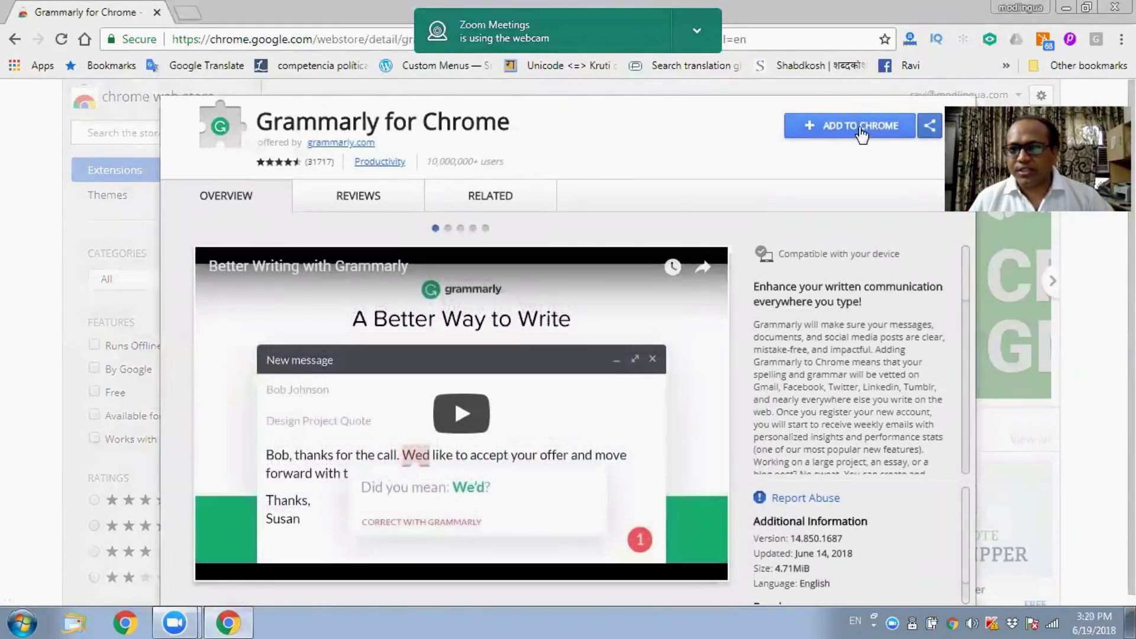
Step: Add Grammarly for Chrome to the browser and approve the extension's permissions
left_click(859, 128)
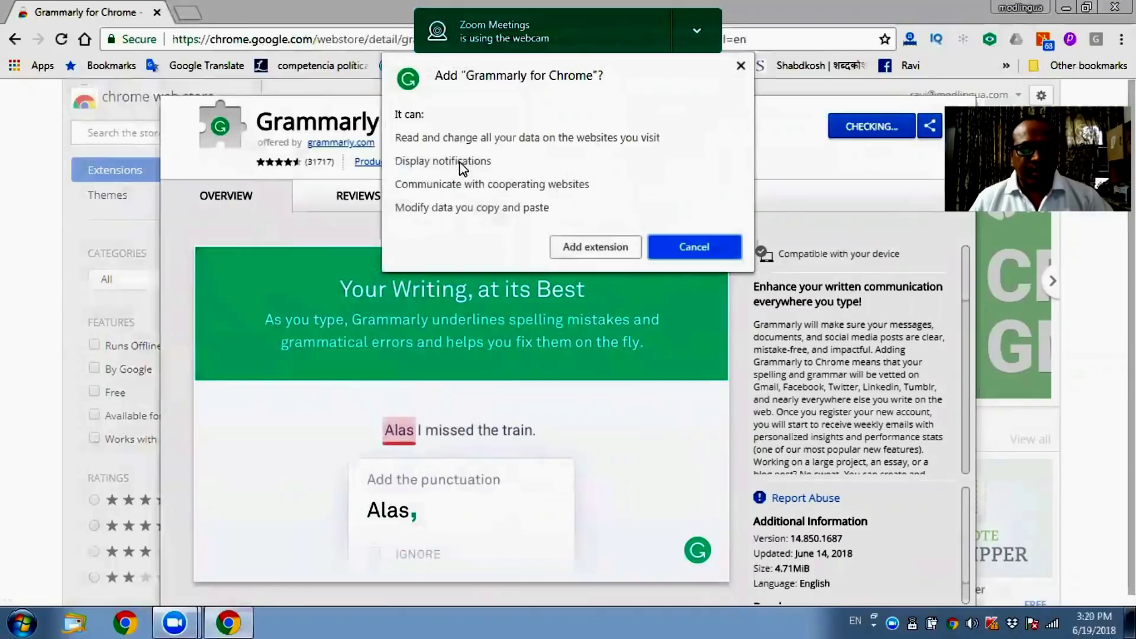
left_click(591, 249)
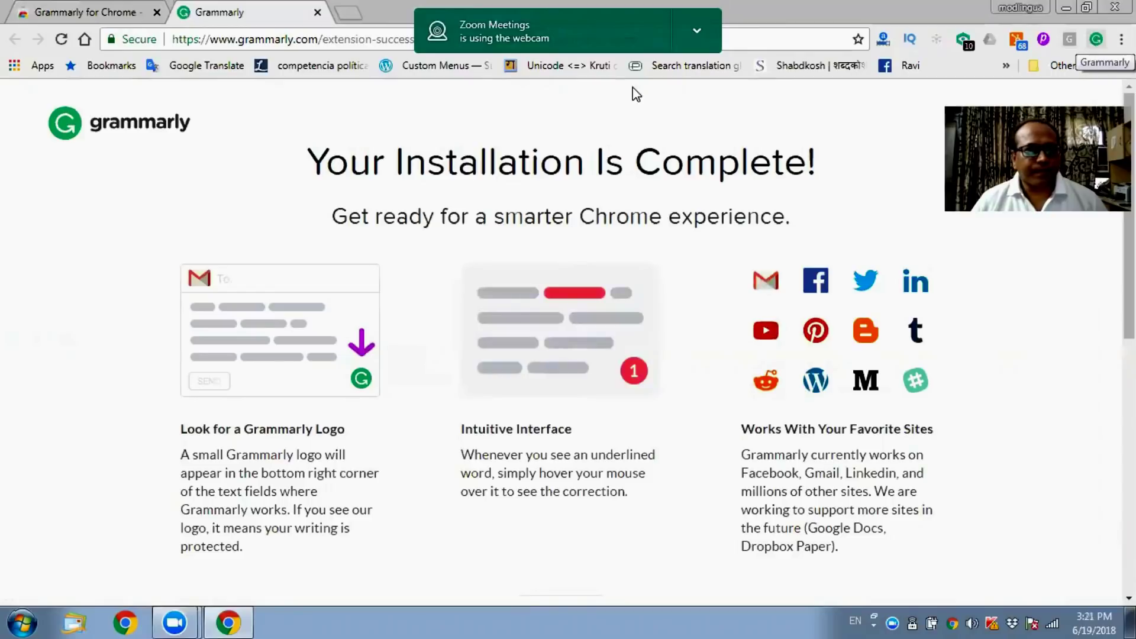
Step: Switch to the Web Store tab, then back to Grammarly's 'Your Installation Is Complete!' page
left_click(115, 14)
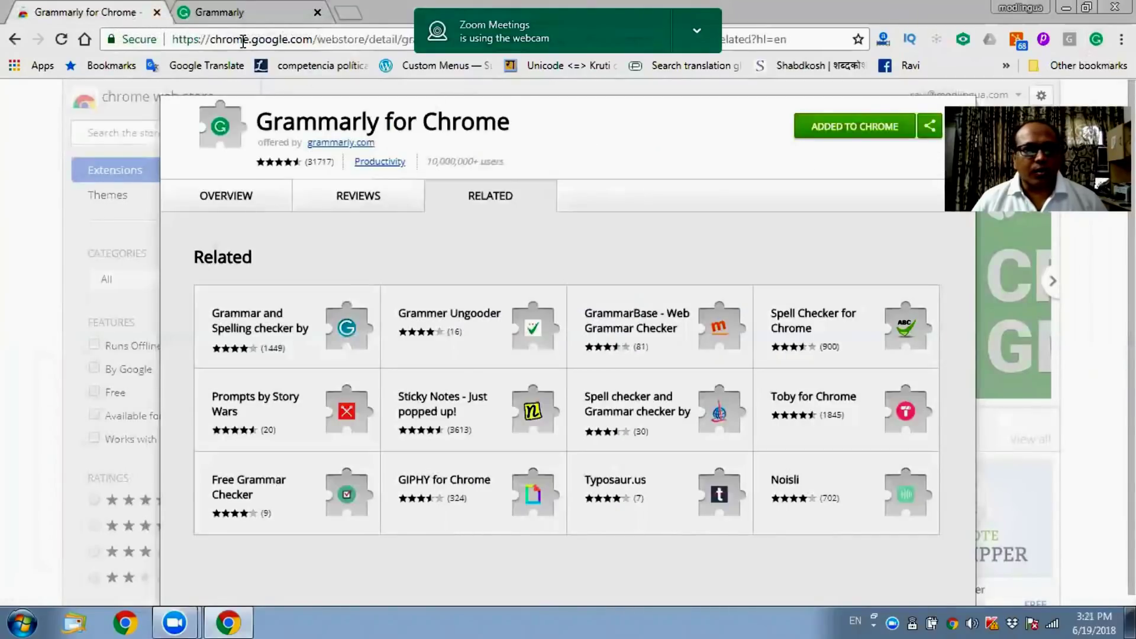
left_click(260, 13)
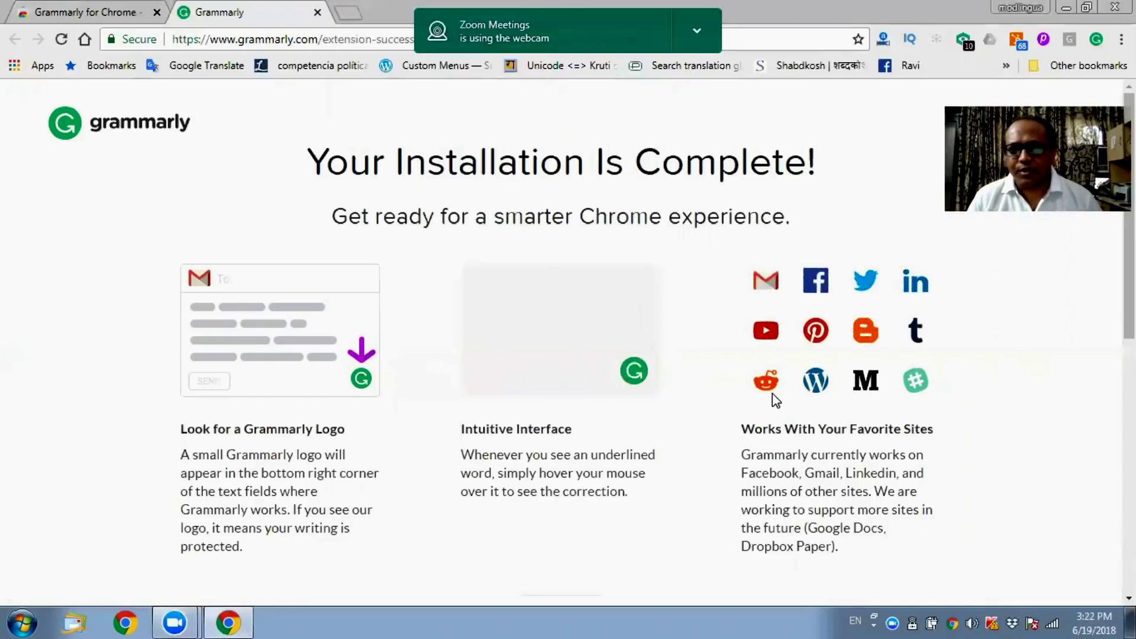
Step: Go to modlingua.com/administrator and start a new article from the Articles list
left_click(350, 16)
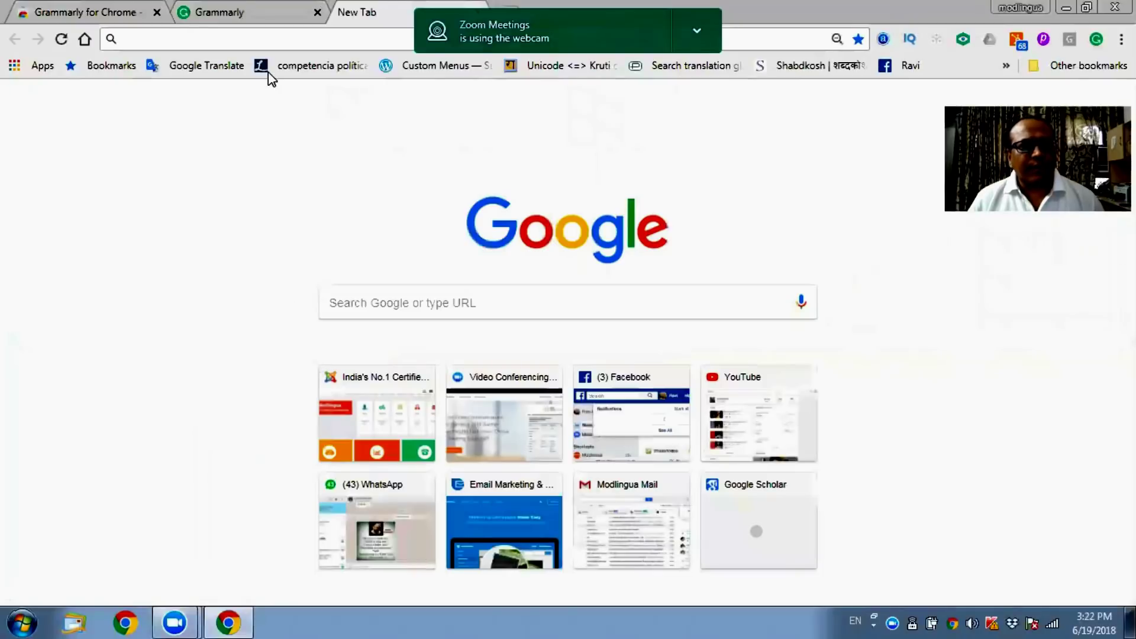
type("modlingua.com/administrator/")
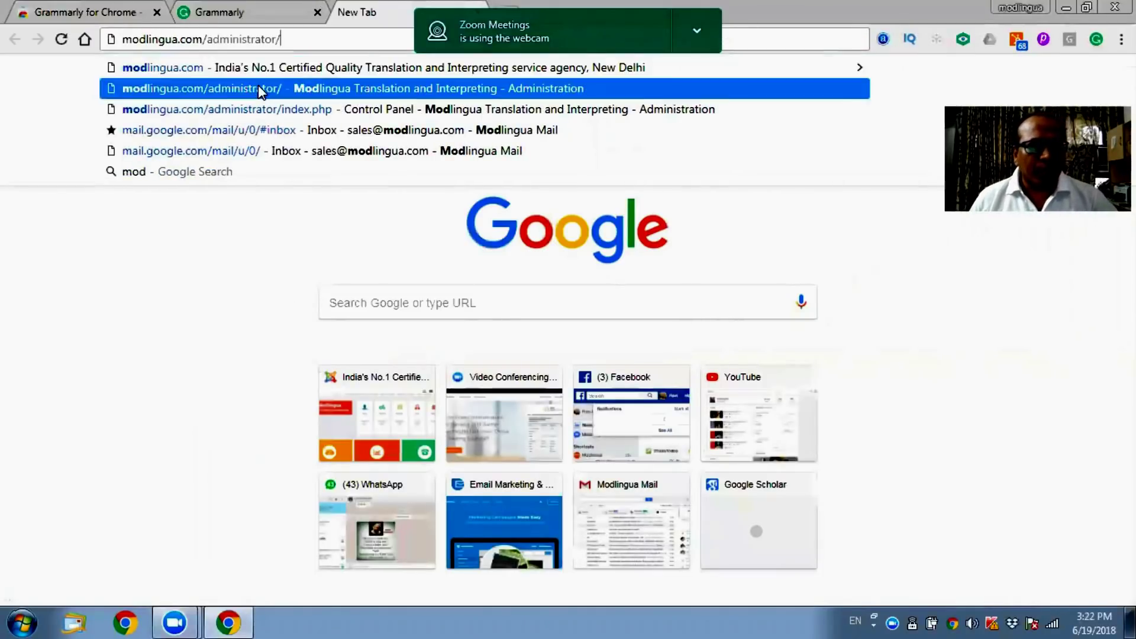
left_click(260, 87)
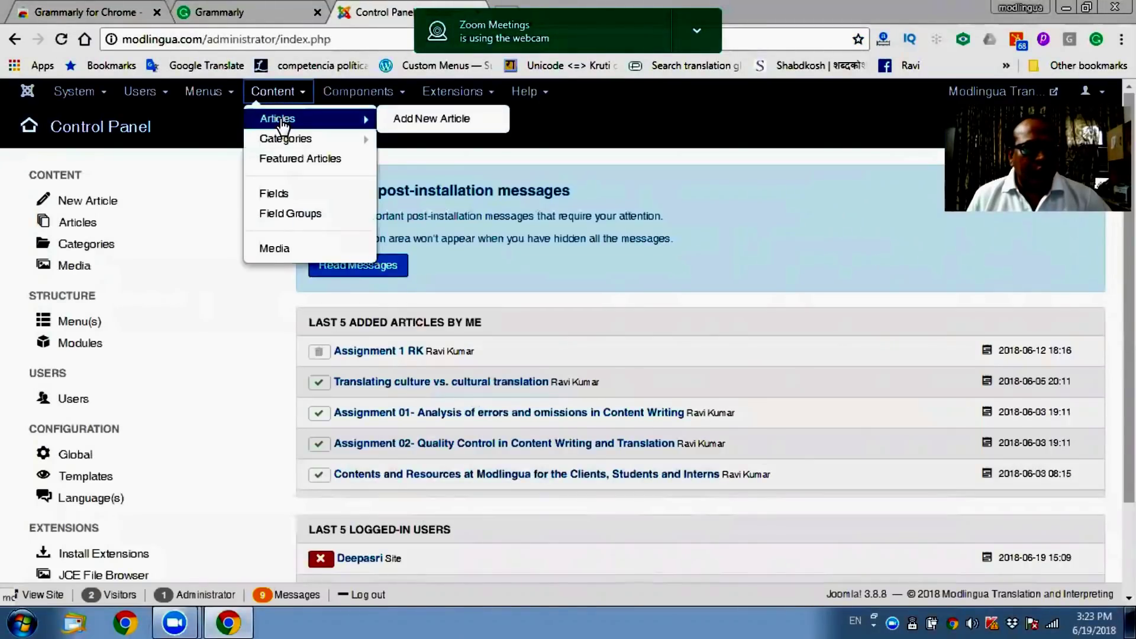
left_click(504, 448)
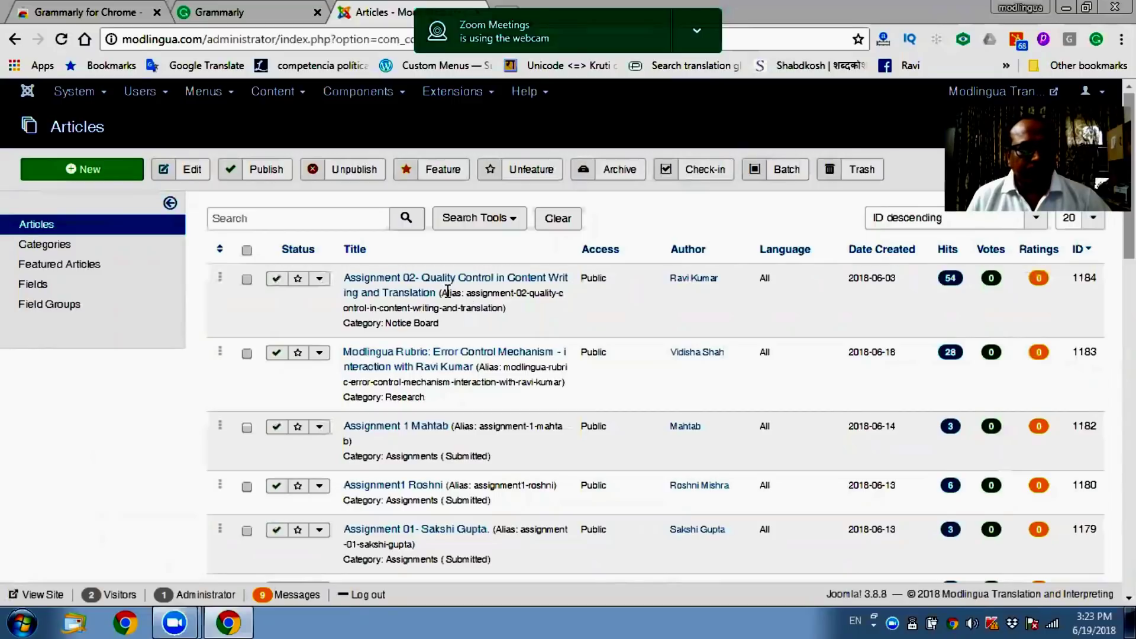
left_click(114, 170)
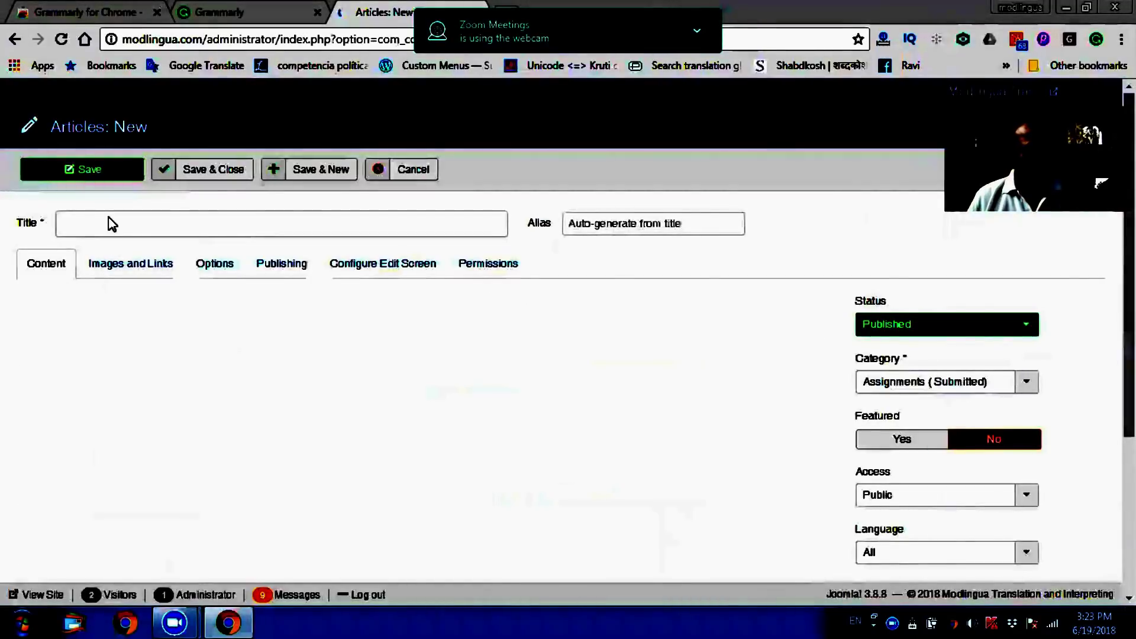
Step: Enter the intern's first name as the article title, correcting a typo
left_click(141, 229)
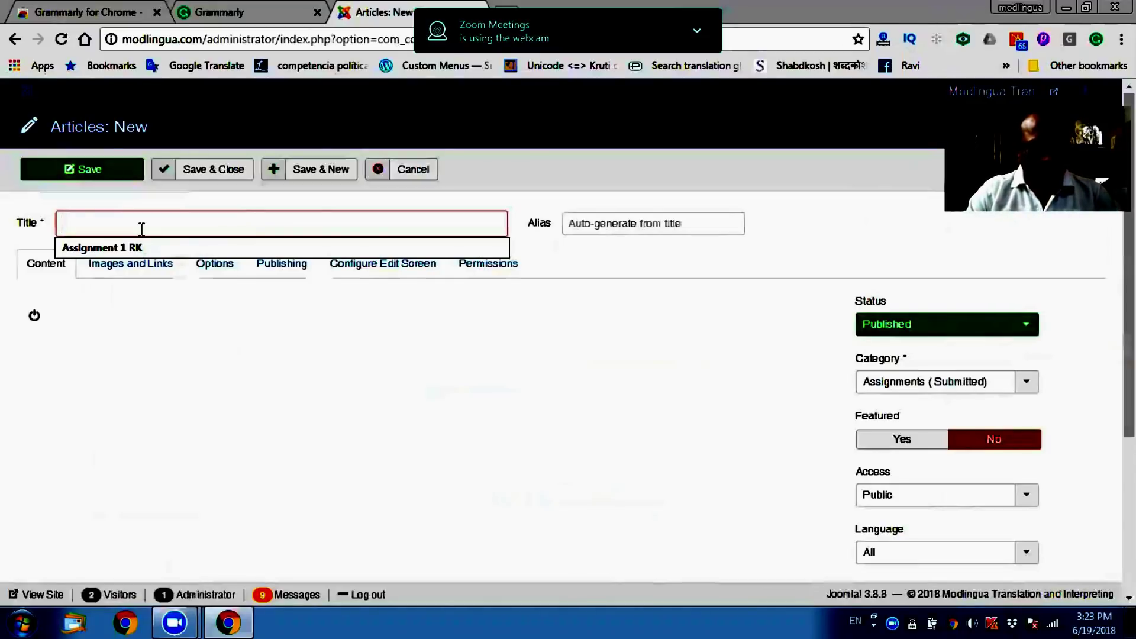
type("Kareeba")
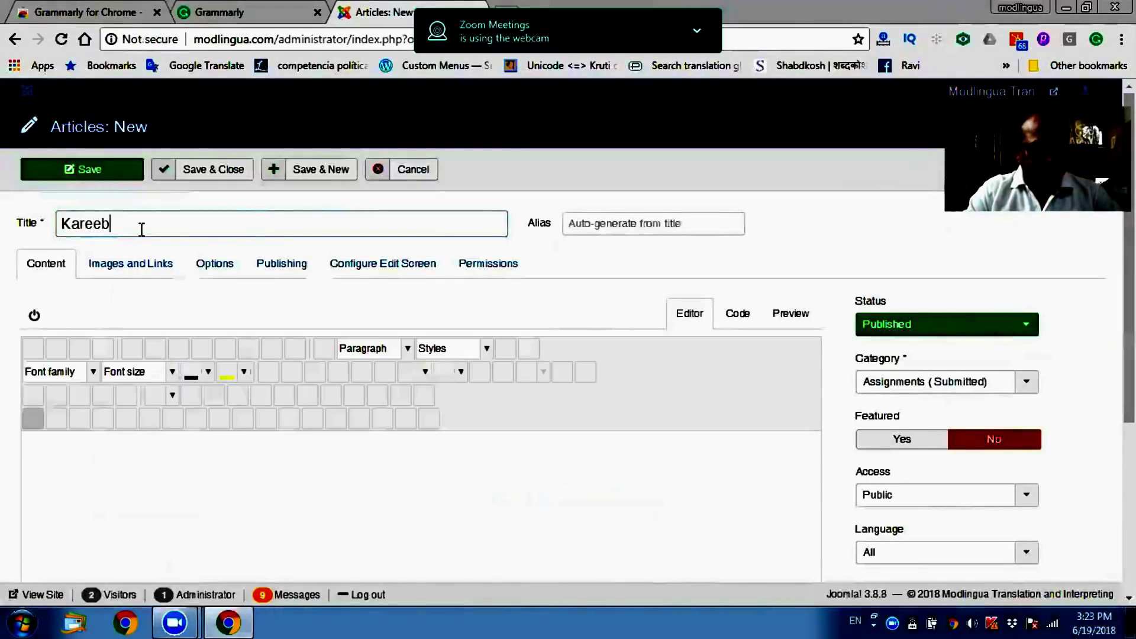
key("BackSpace")
key("BackSpace")
type("na")
Step: Open the intern's Word profile from Local Disk (D:) > Internship_2018 > Profiles-n-docs- received
left_click(22, 622)
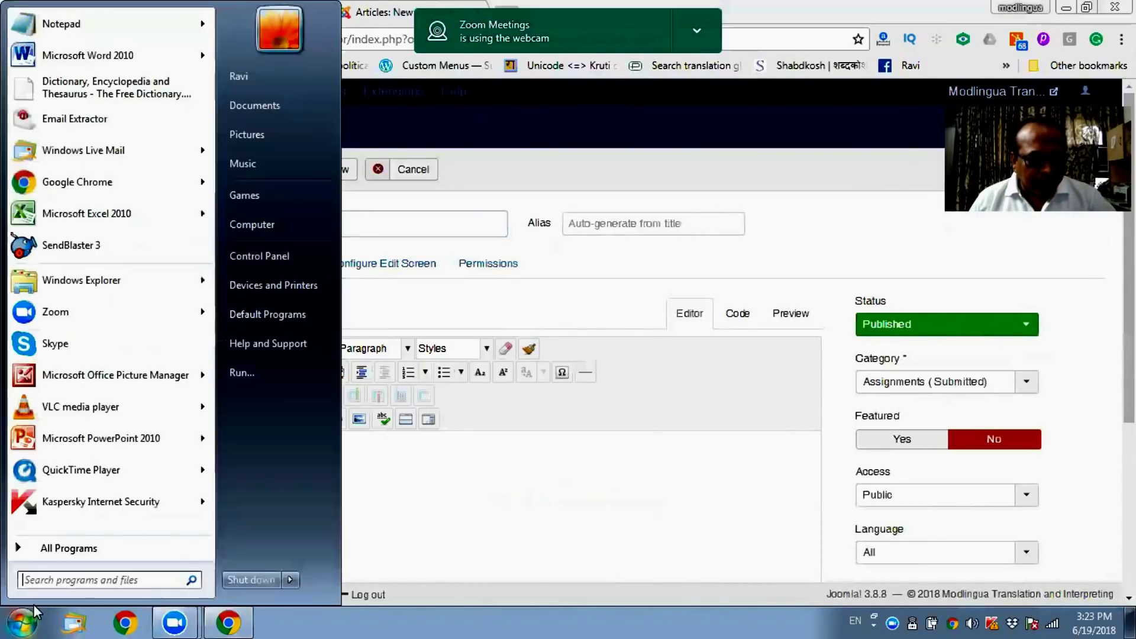
left_click(304, 223)
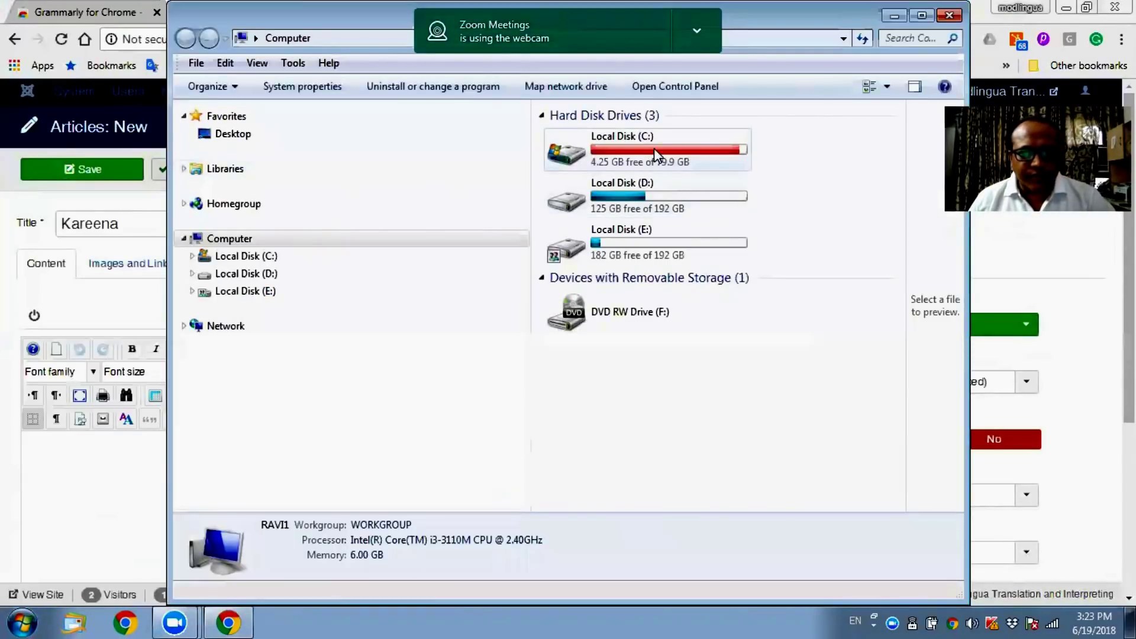
double_click(649, 192)
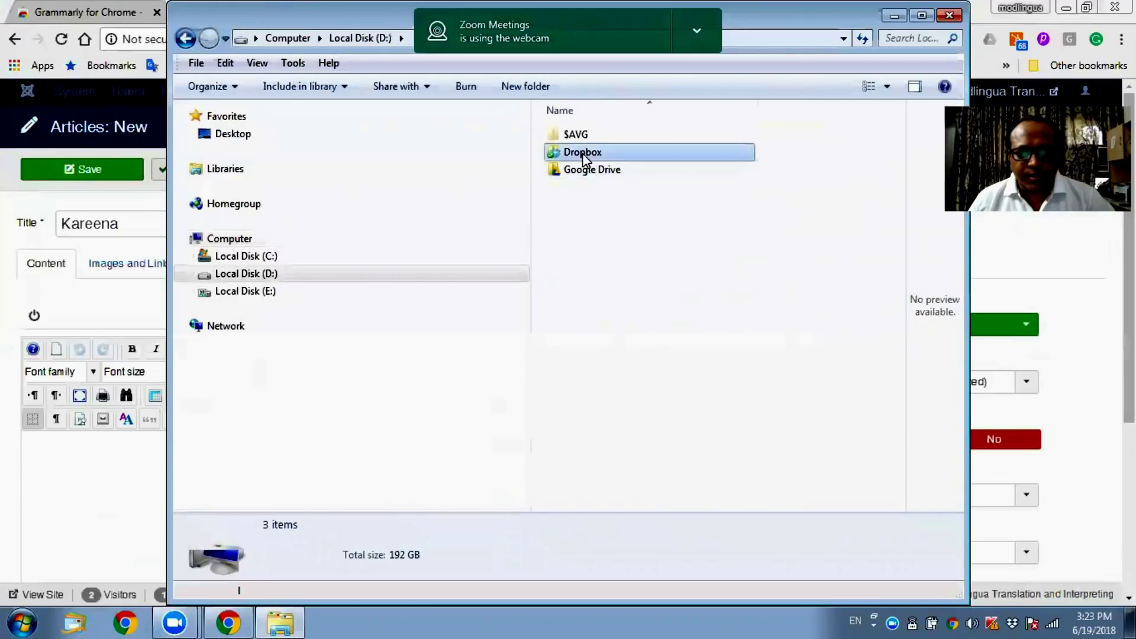
left_click(584, 185)
key("i")
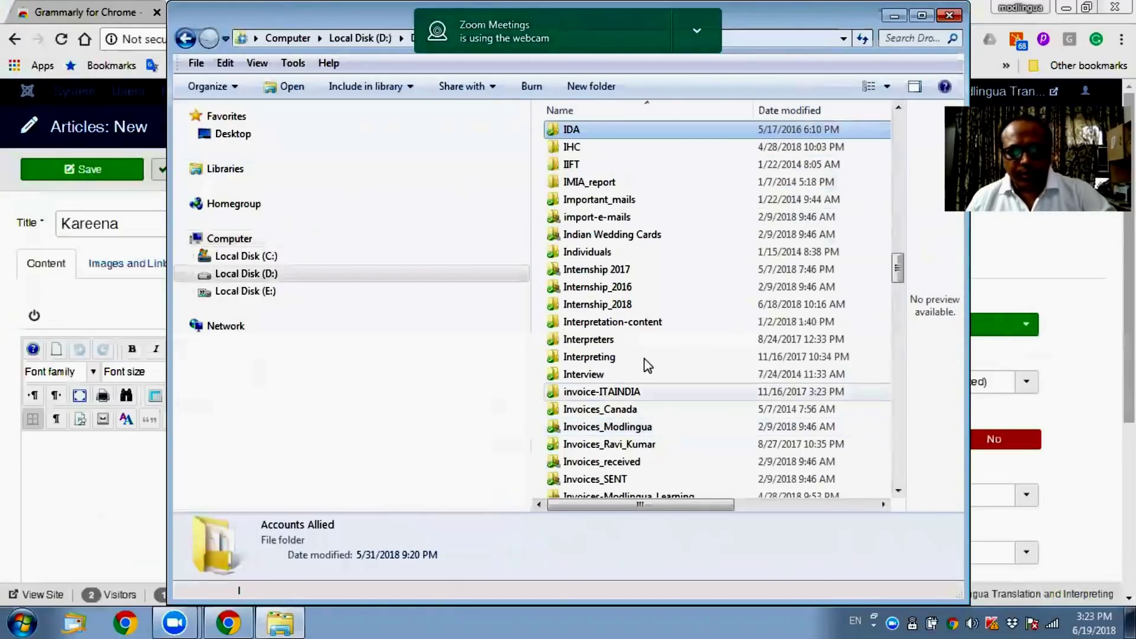
double_click(645, 303)
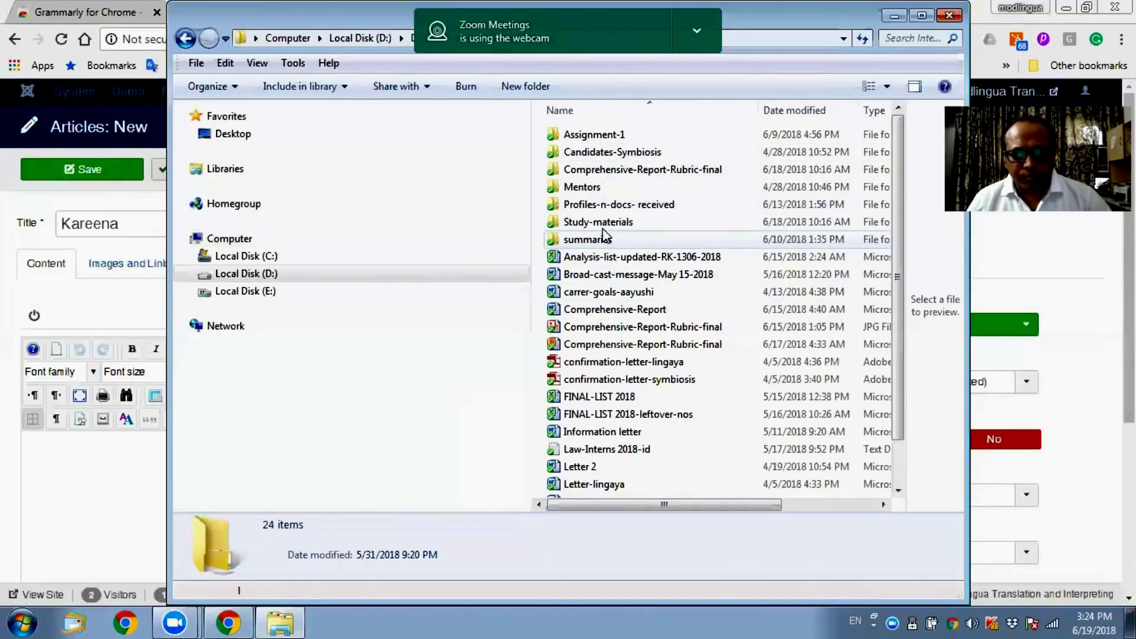
double_click(609, 205)
left_click(591, 222)
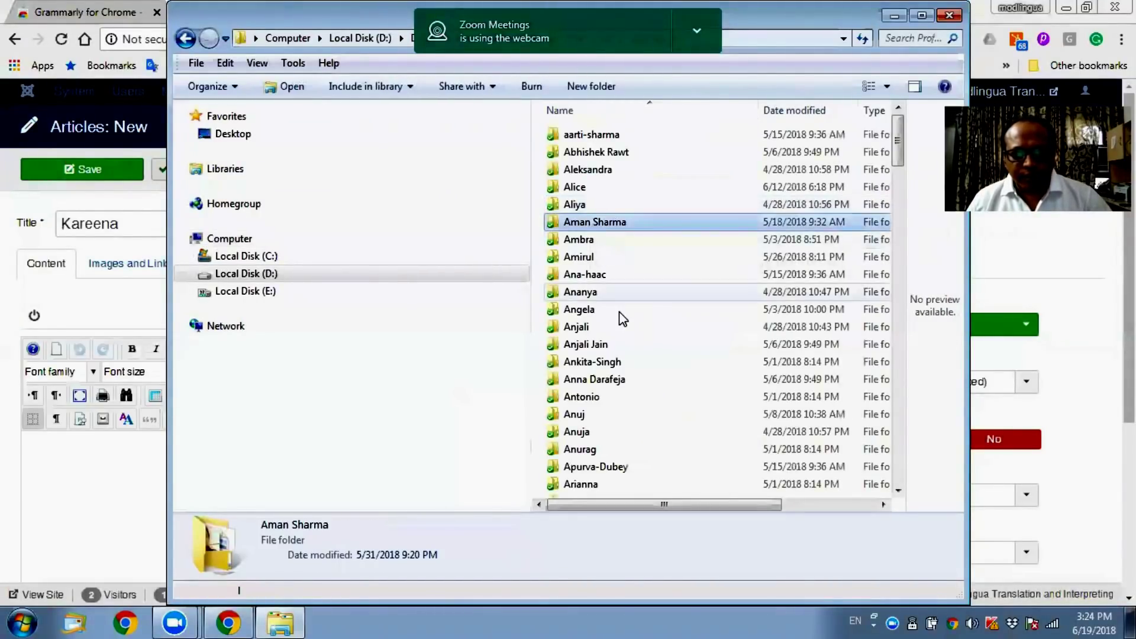
key("k")
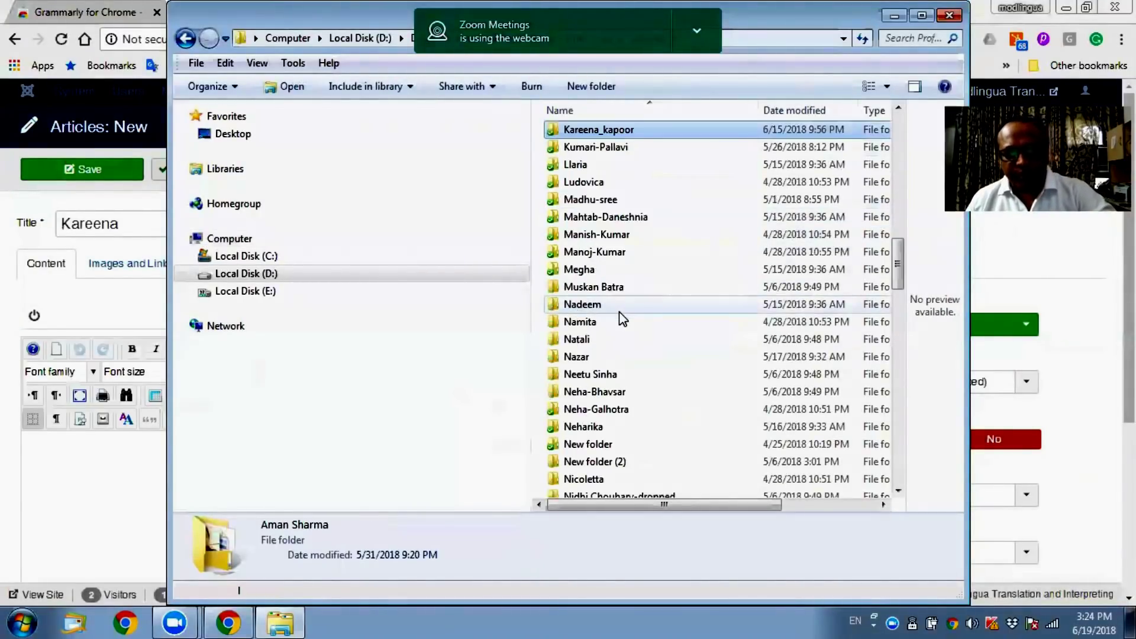
double_click(584, 131)
double_click(591, 170)
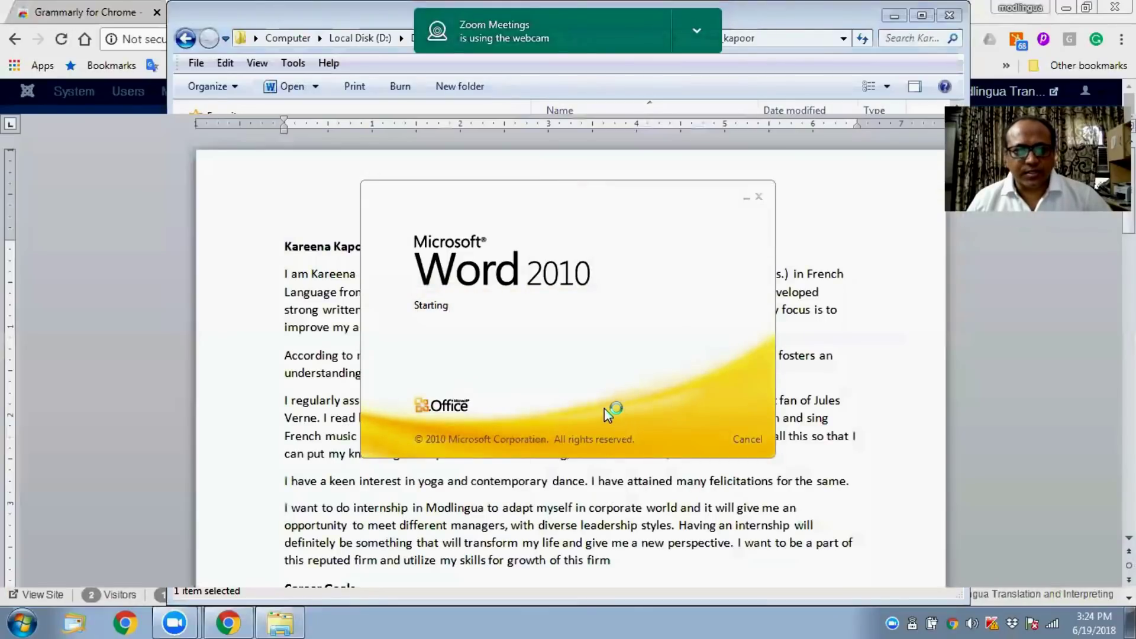
Step: Read through the profile essay in Word and check the grammar suggestion for 'Sales'
scroll(426, 373, "down", 10)
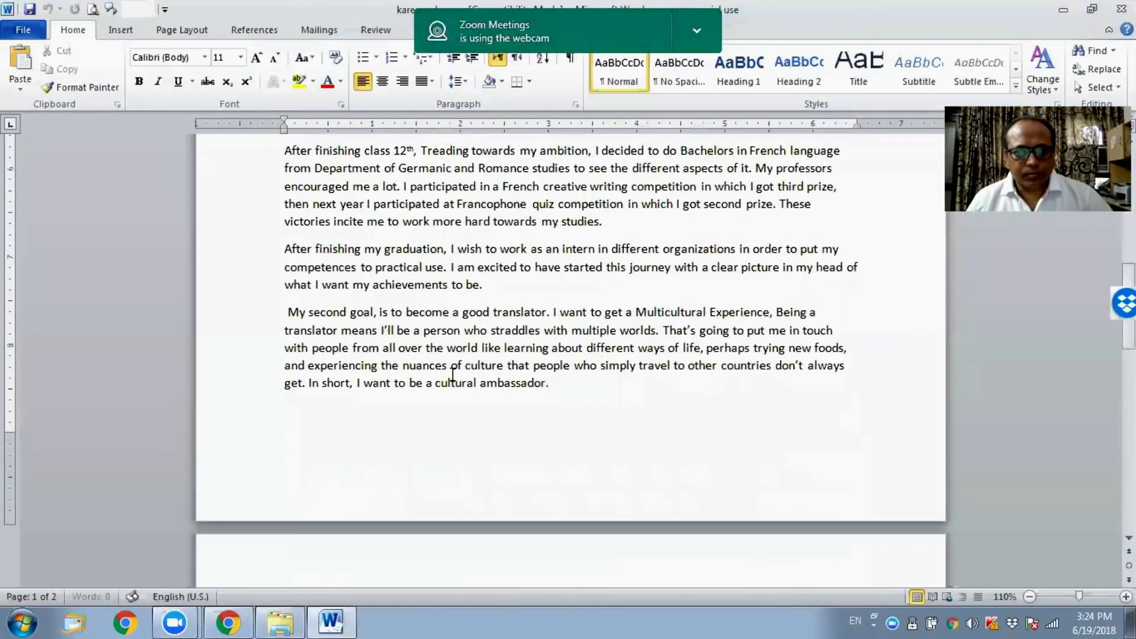
scroll(452, 374, "up", 7)
scroll(452, 374, "down", 15)
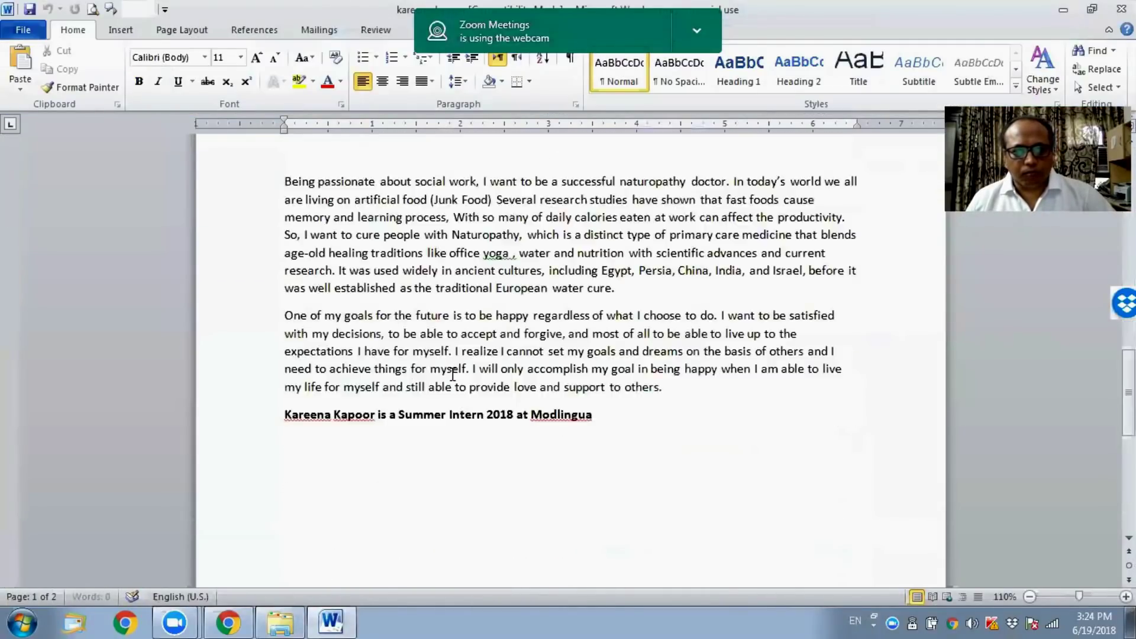
scroll(454, 373, "up", 10)
scroll(454, 373, "up", 10)
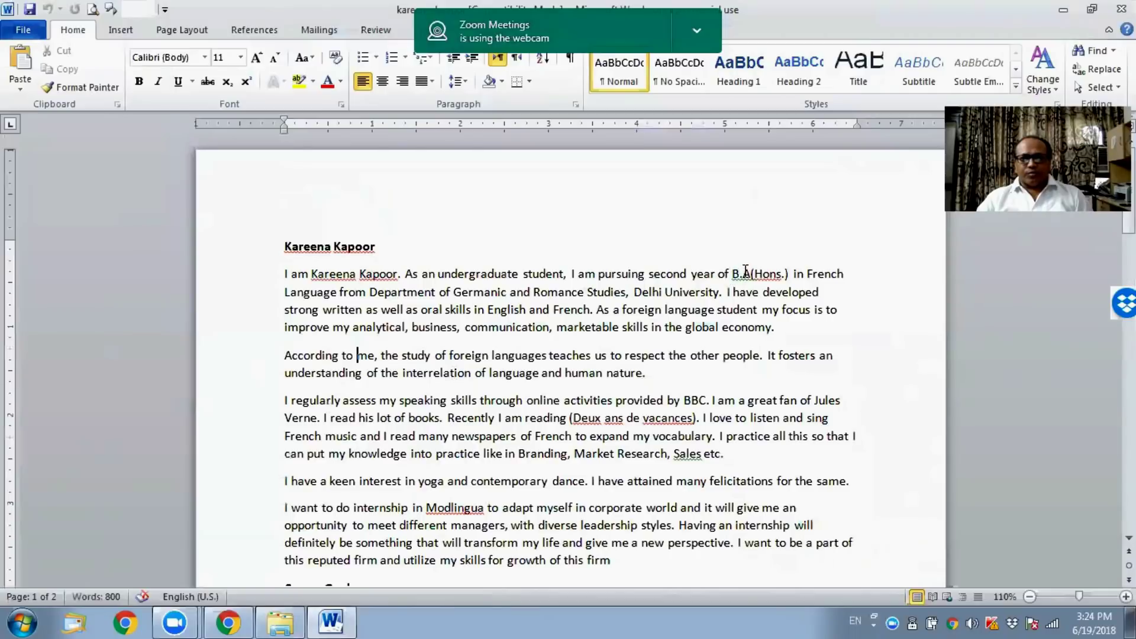
scroll(659, 340, "down", 1)
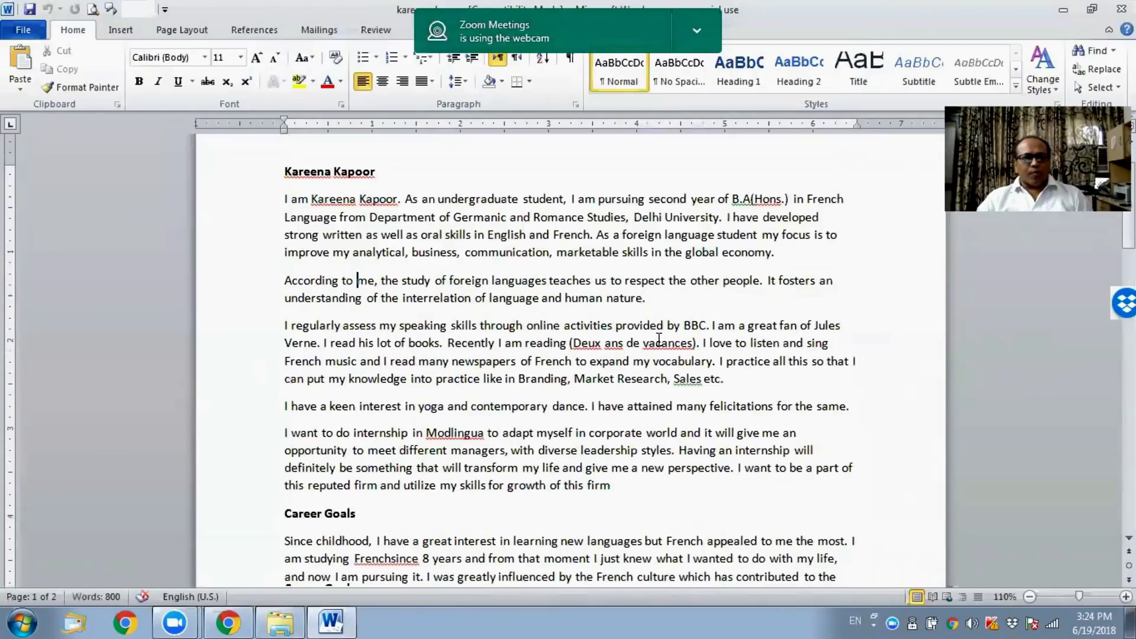
left_click_drag(343, 196, 431, 213)
left_click(536, 253)
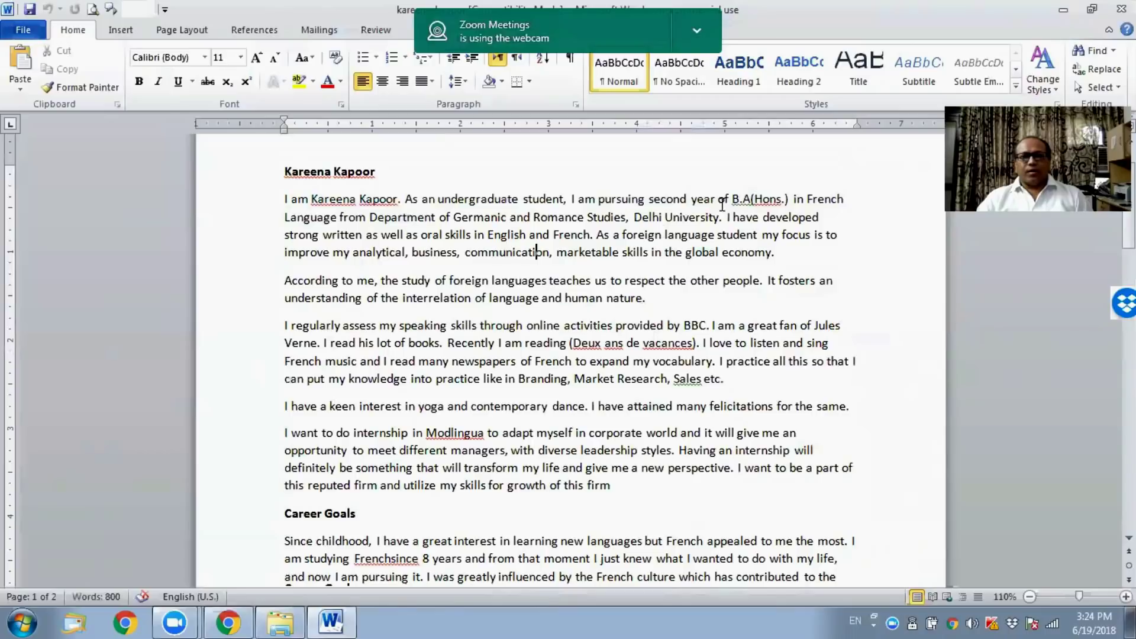
right_click(696, 382)
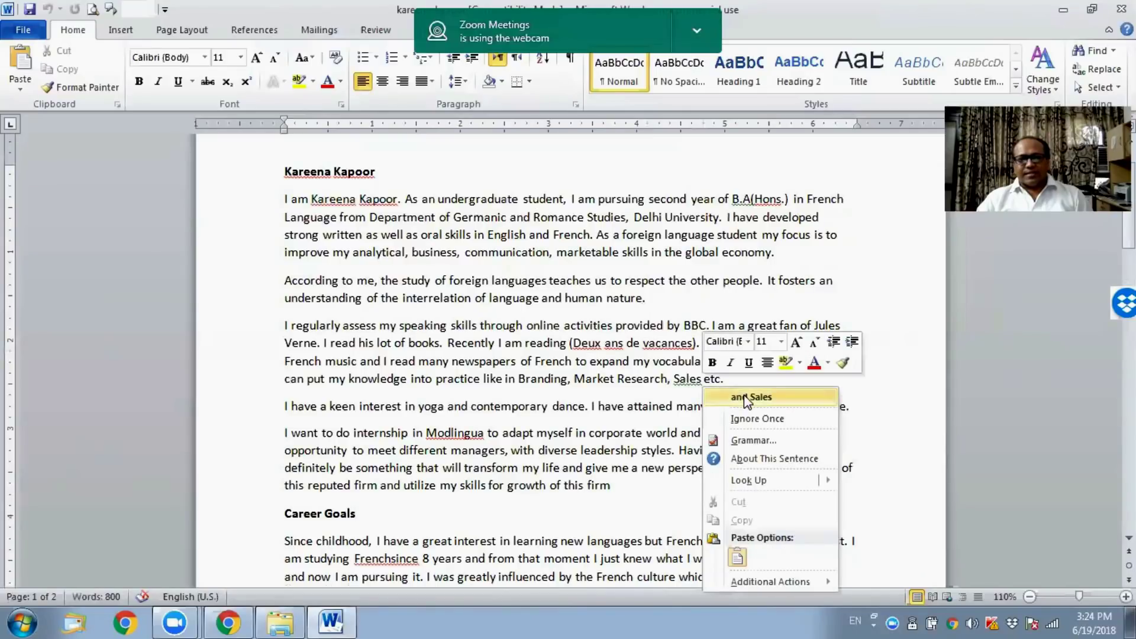
scroll(586, 405, "down", 7)
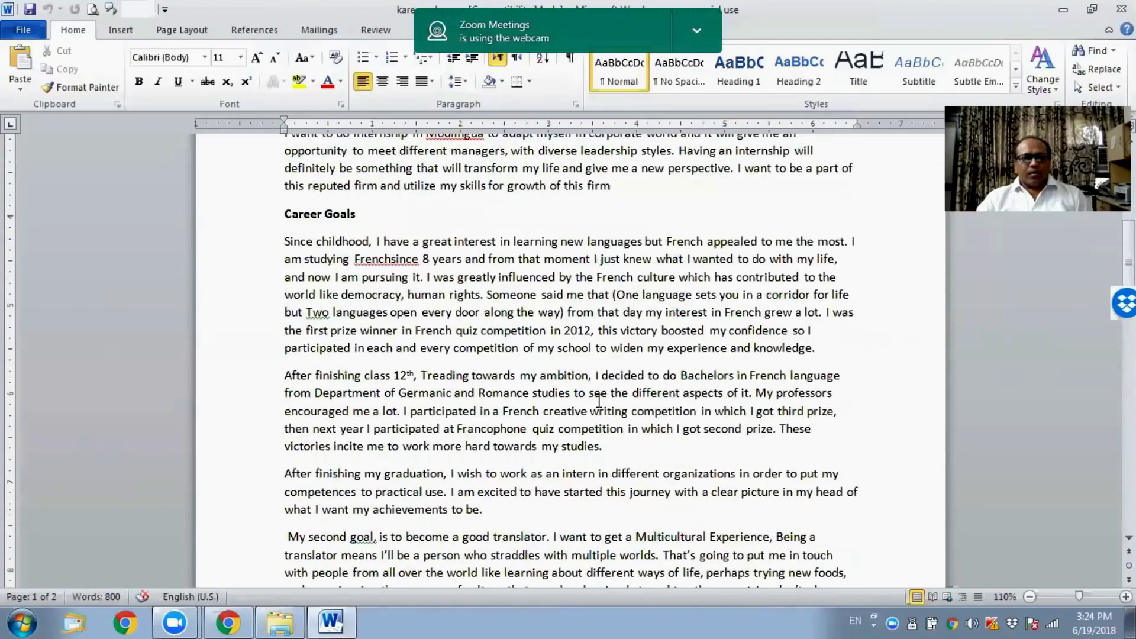
scroll(599, 401, "down", 2)
scroll(602, 398, "up", 10)
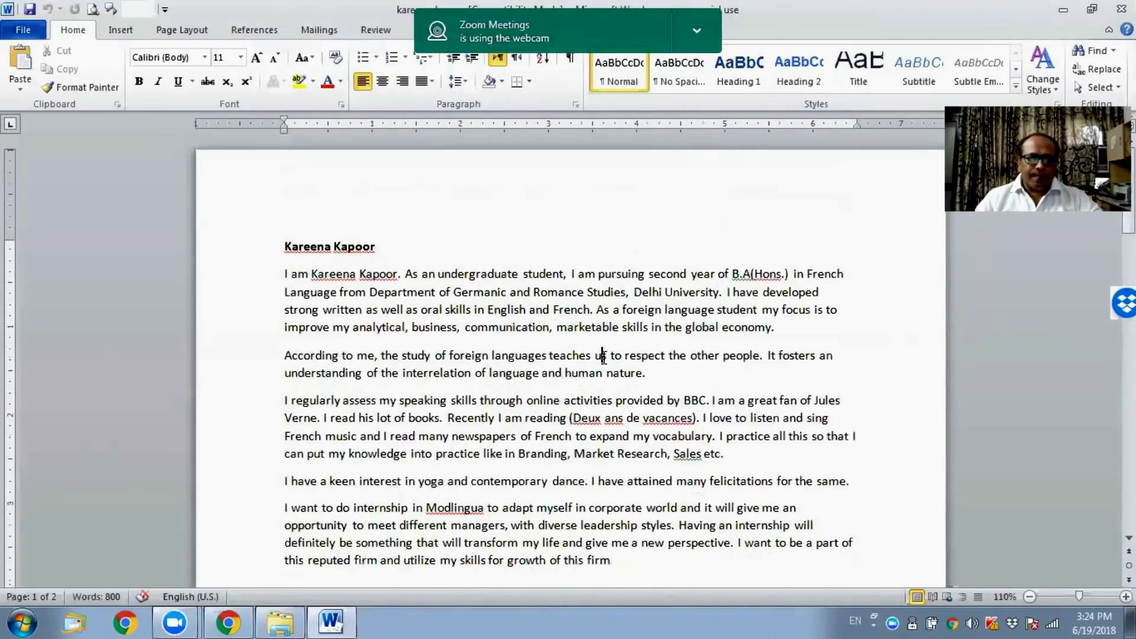
Step: Copy the whole essay from Word and paste it into the Joomla article body
key("ctrl+a")
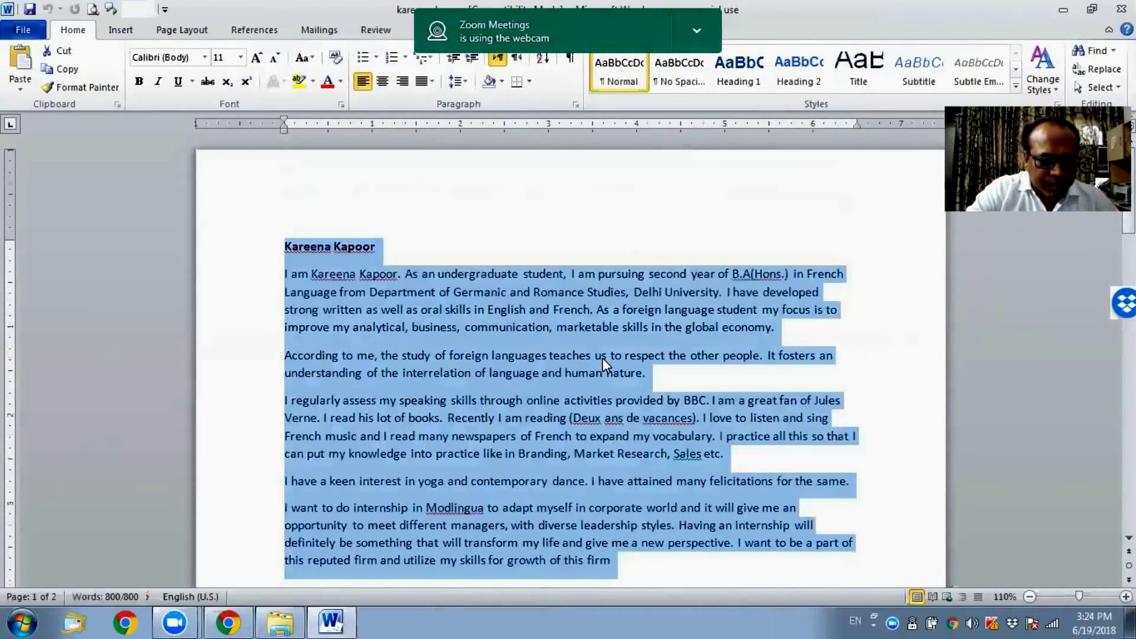
left_click(1062, 13)
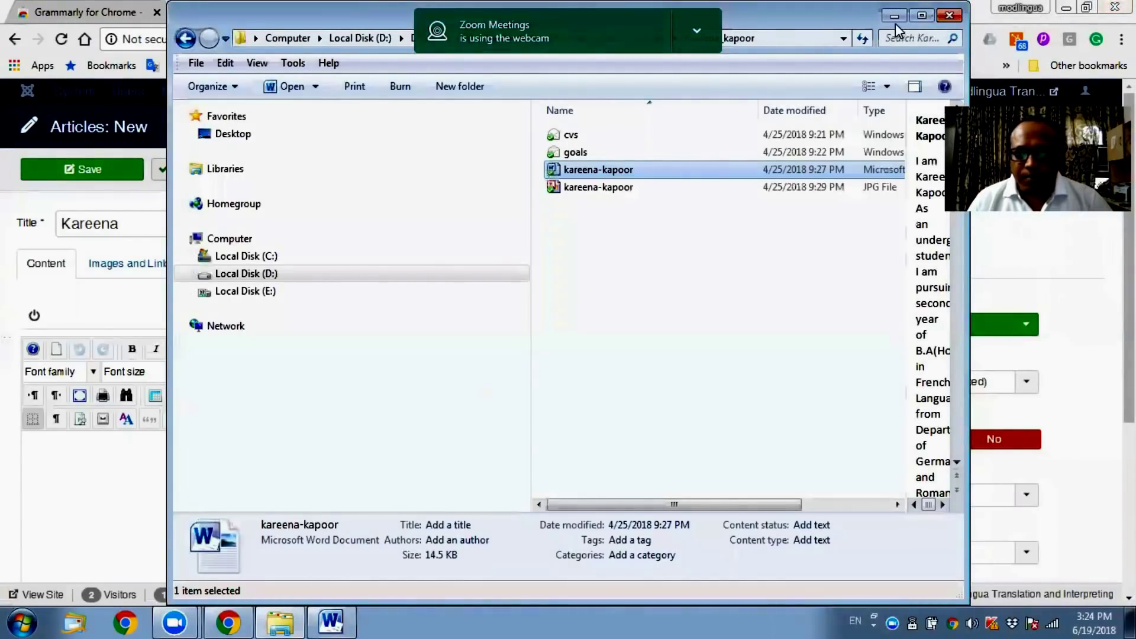
left_click(894, 18)
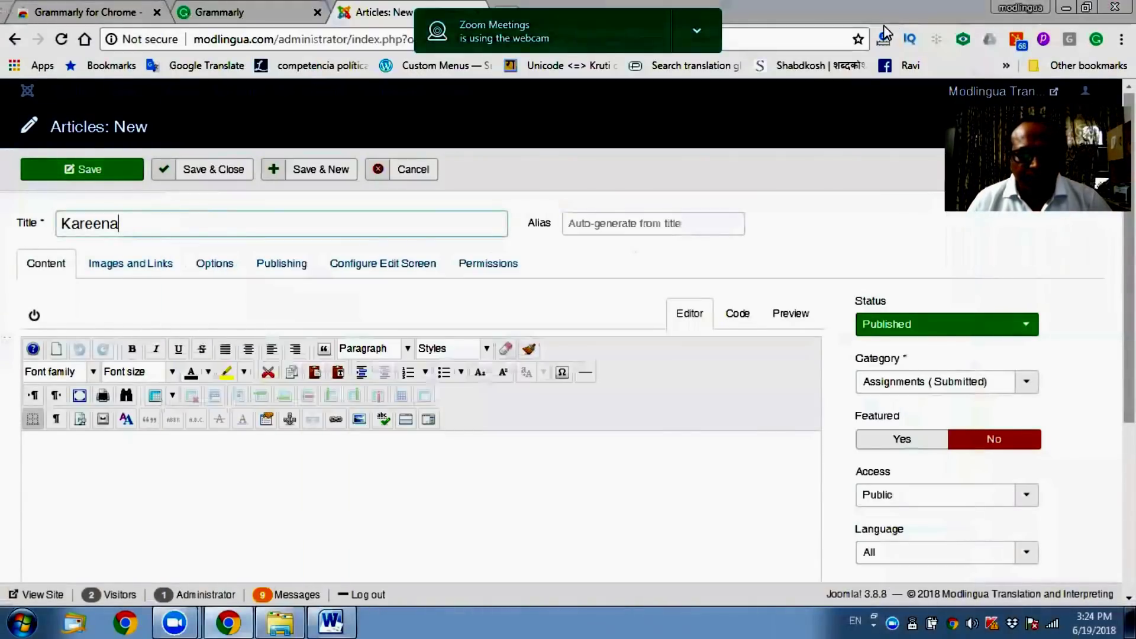
left_click(201, 476)
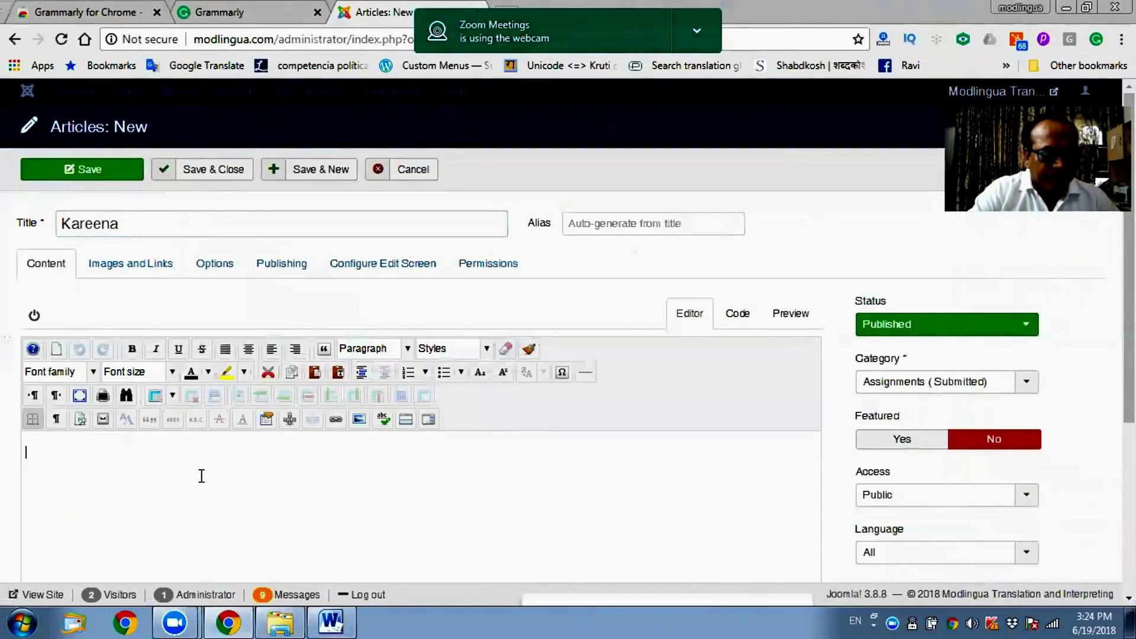
key("ctrl+v")
Step: Decline Grammarly's quick tour with NO, THANKS and scroll through the pasted article text
scroll(613, 291, "down", 5)
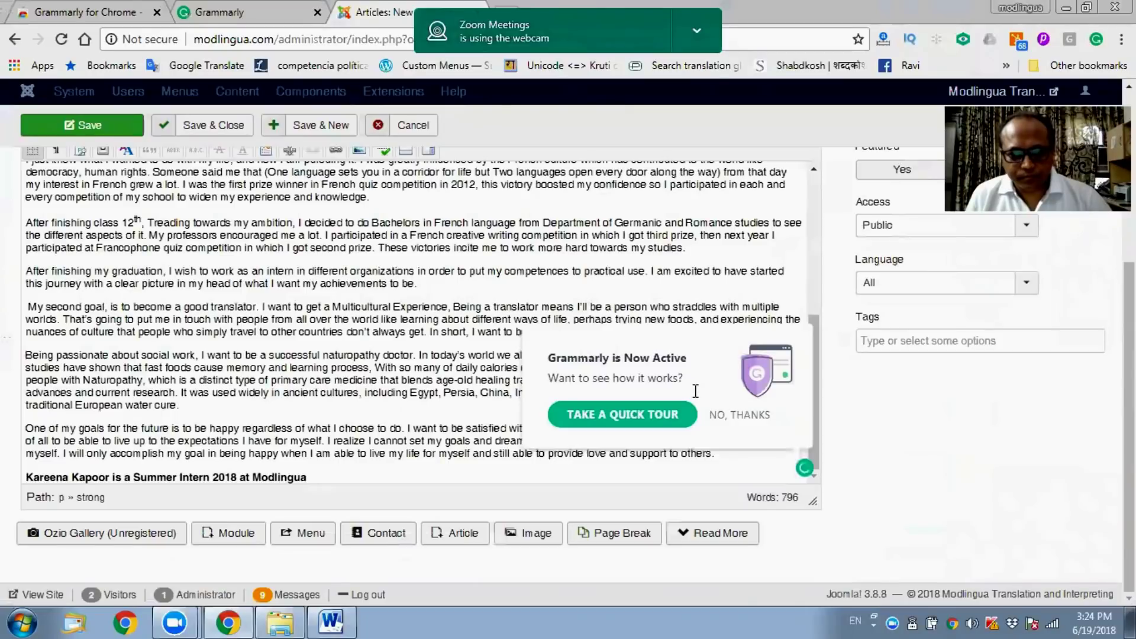
left_click(737, 412)
scroll(392, 338, "up", 1)
scroll(393, 339, "up", 5)
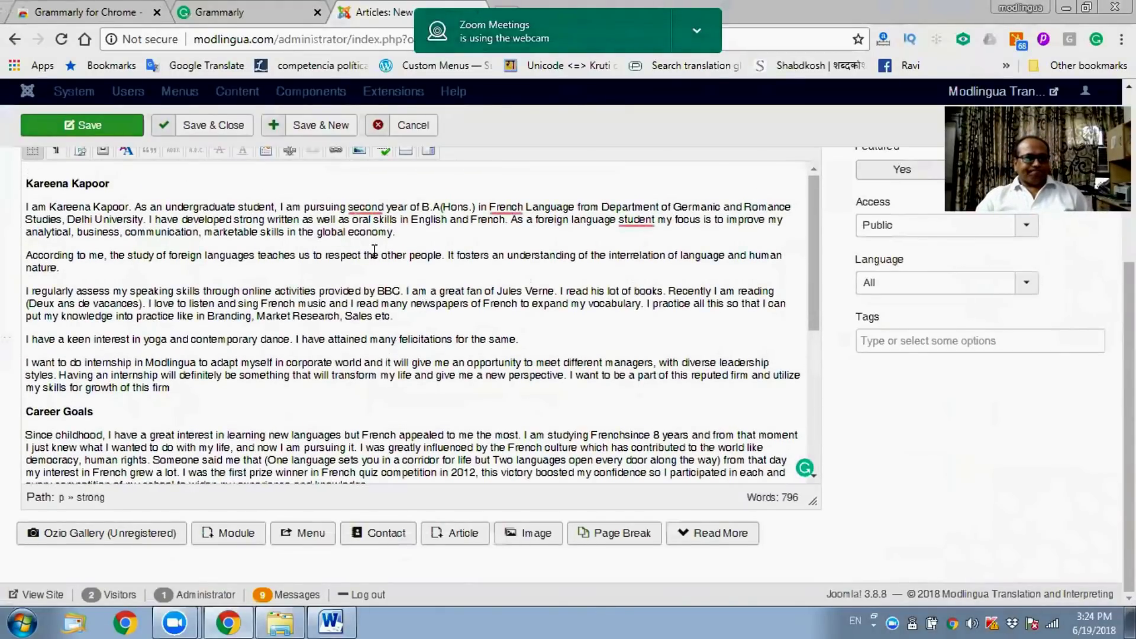
scroll(431, 309, "down", 5)
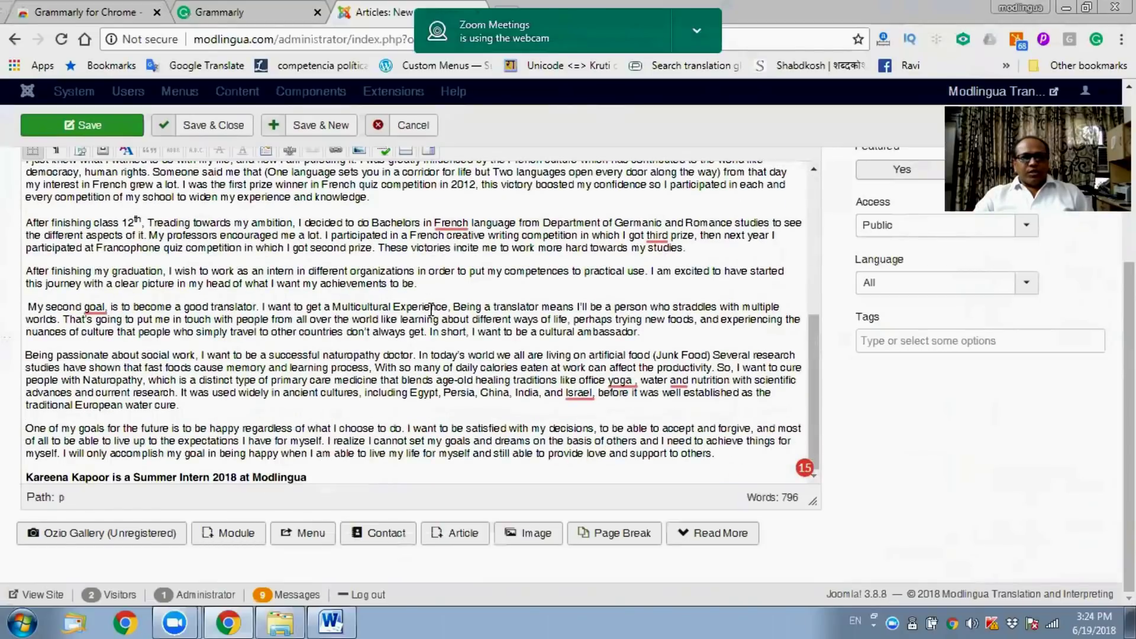
scroll(431, 309, "up", 5)
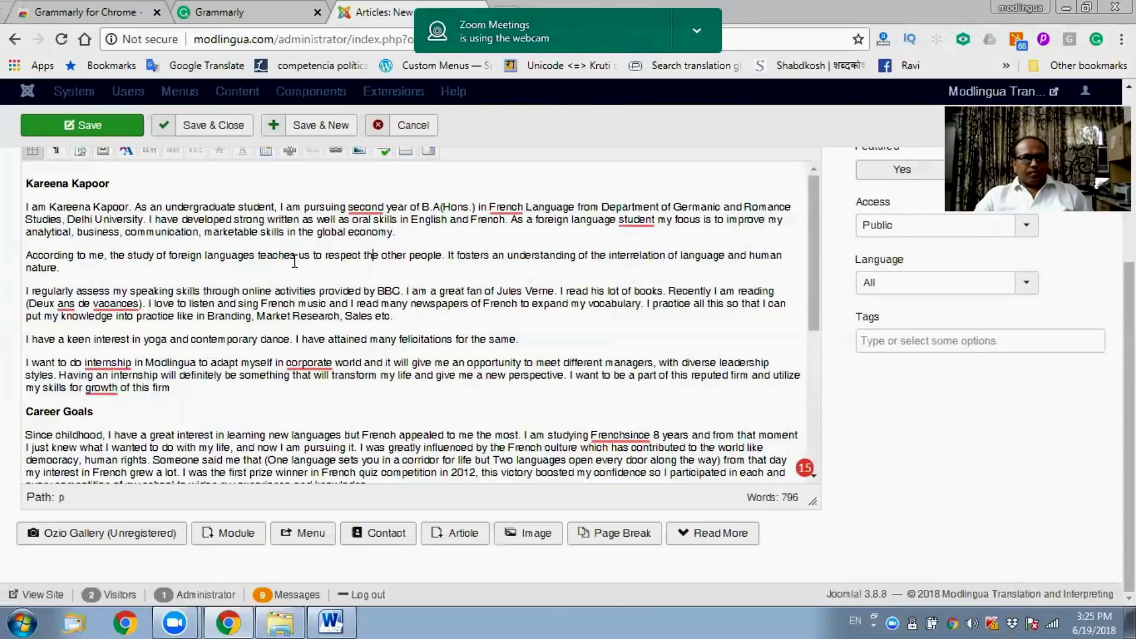
Step: Accept Grammarly's fixes 'the second year', 'the French Language' and a comma after 'student'
mouse_move(370, 205)
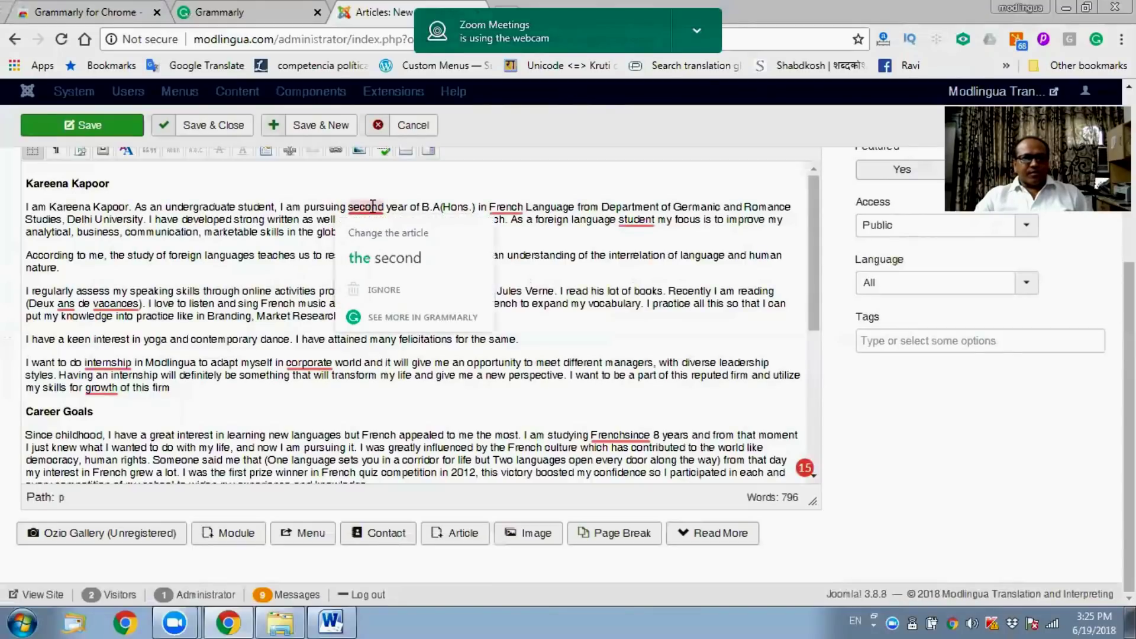
left_click(398, 260)
mouse_move(523, 208)
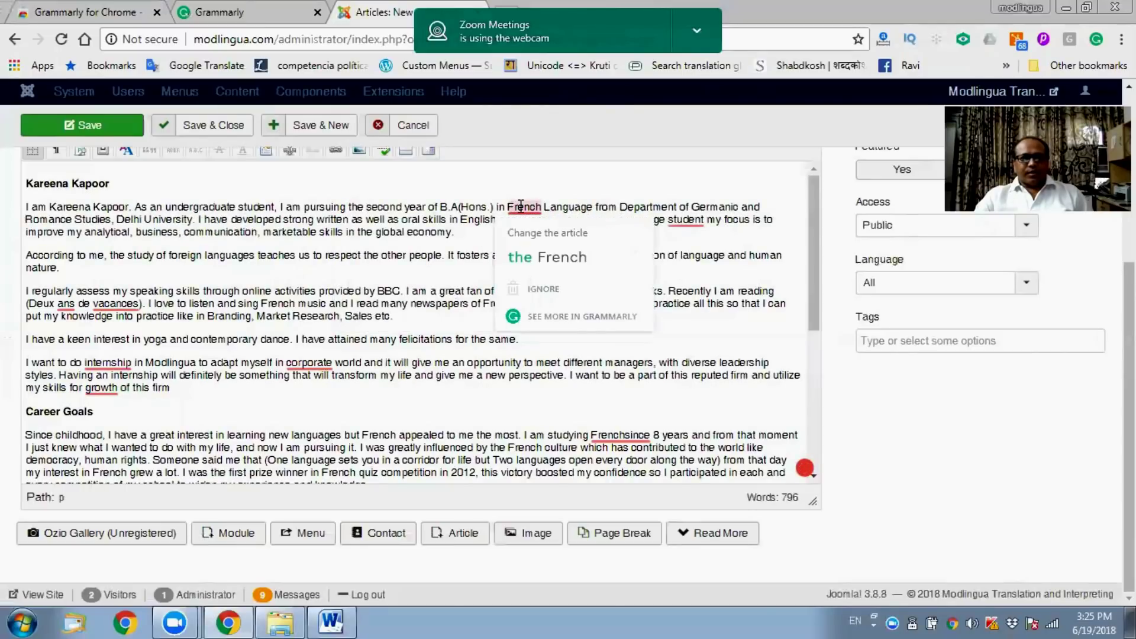
left_click(552, 268)
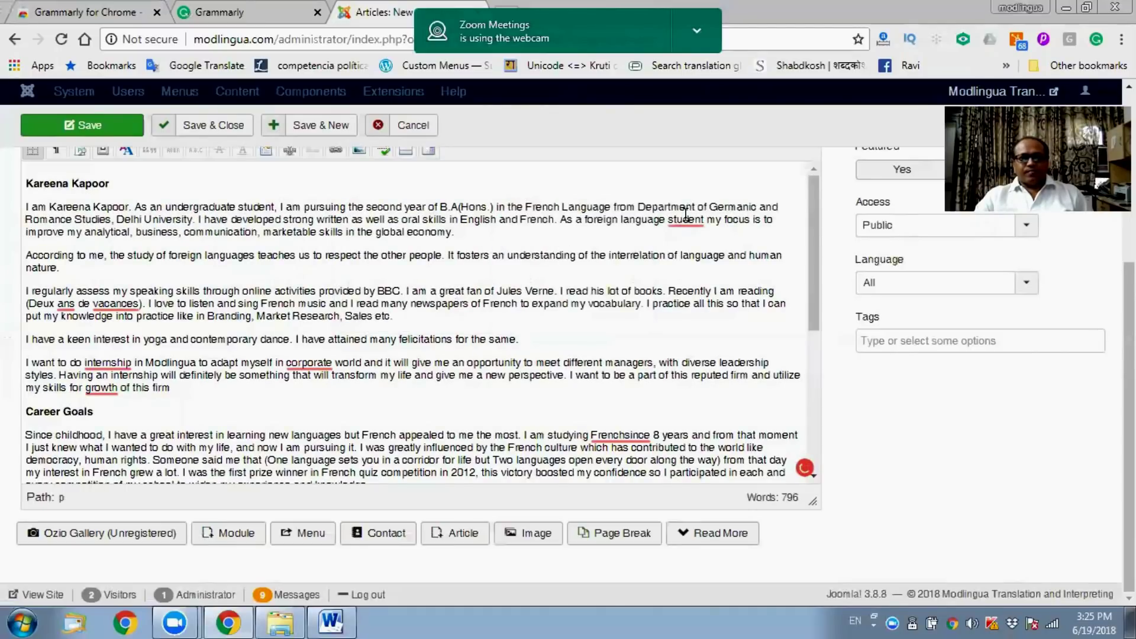
mouse_move(685, 216)
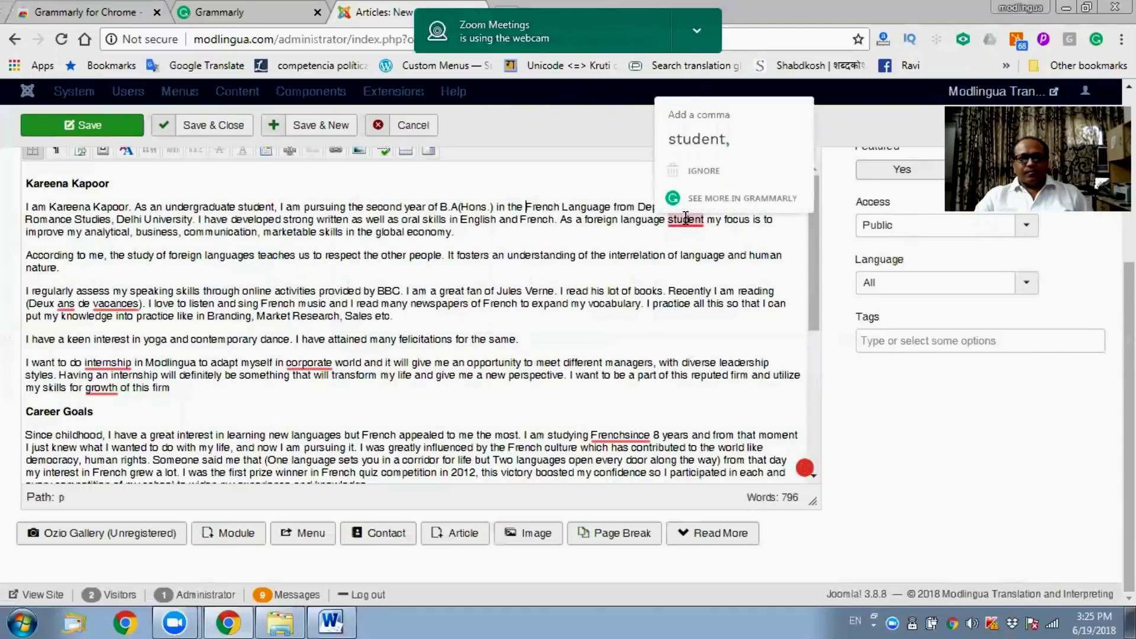
left_click(707, 152)
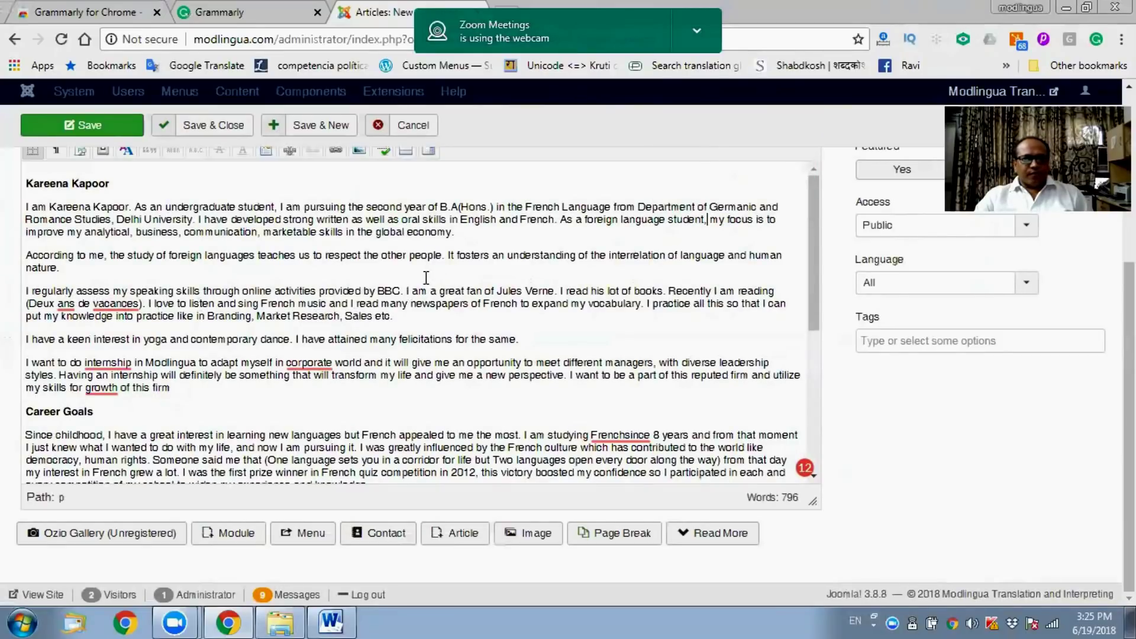
Step: Accept 'an internship', 'the corporate world', 'French since', 'in the French language' and 'the third prize'
scroll(426, 277, "down", 2)
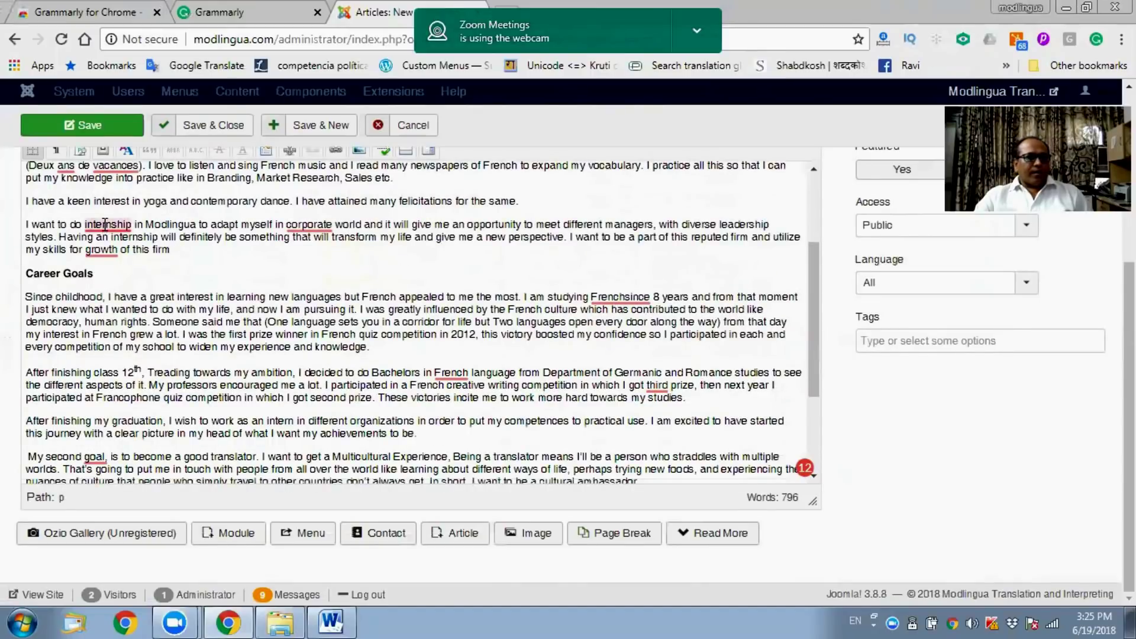
mouse_move(107, 228)
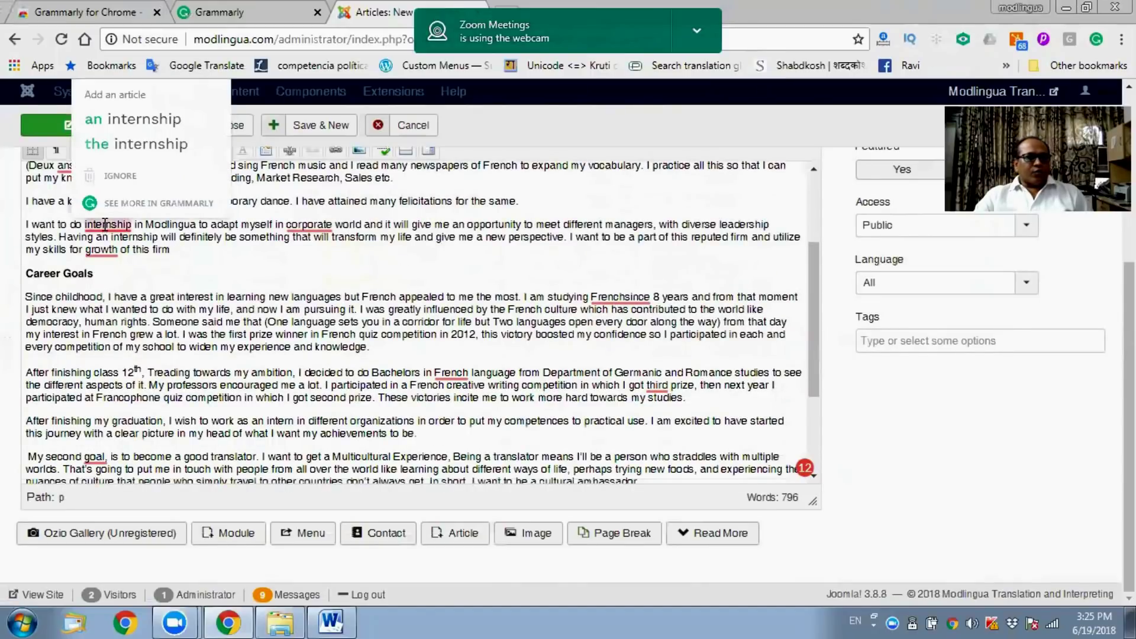
left_click(148, 125)
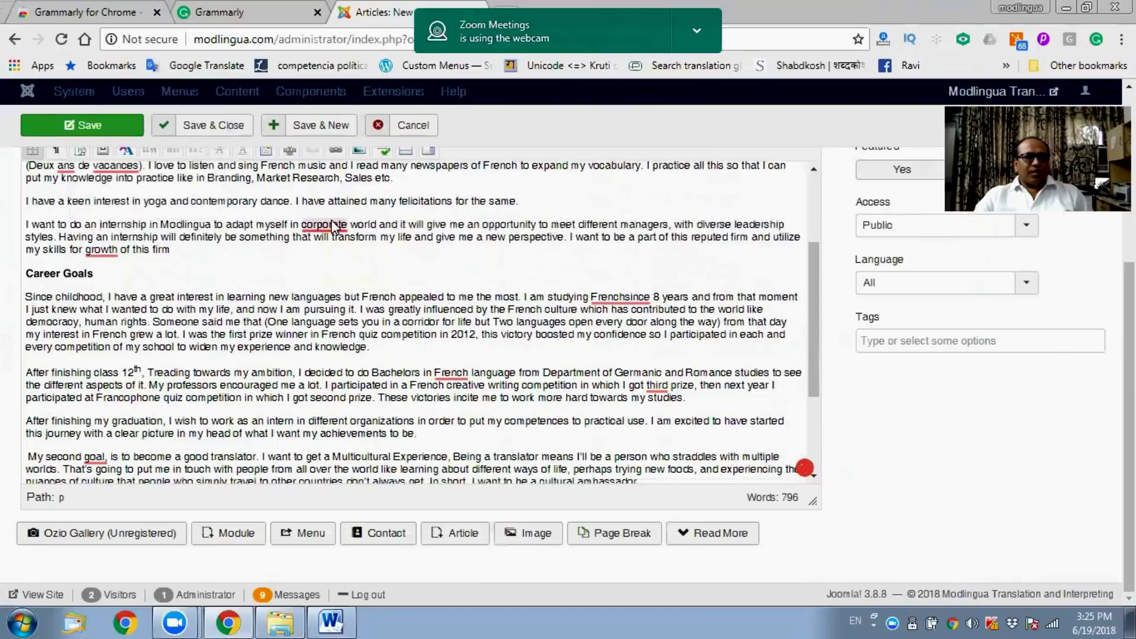
mouse_move(324, 225)
left_click(358, 124)
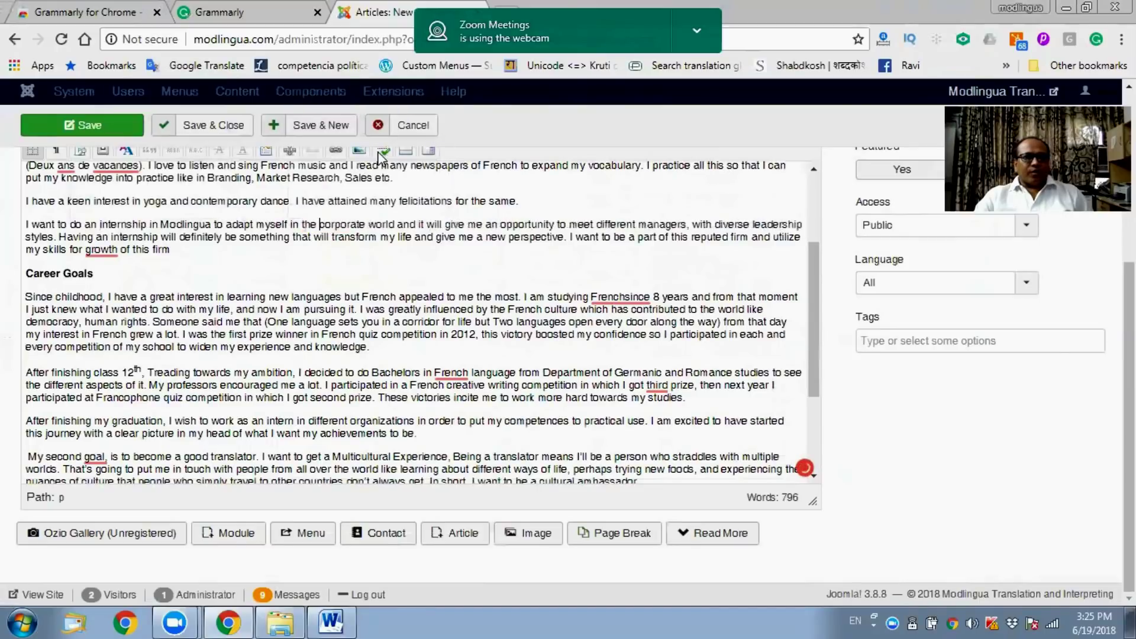
mouse_move(622, 292)
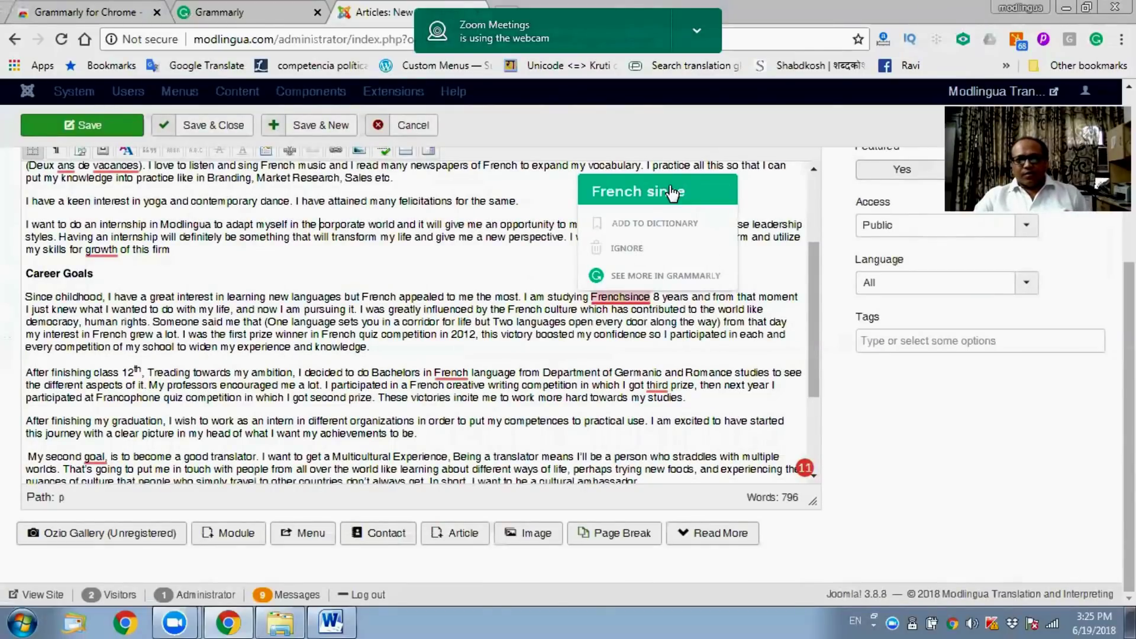
left_click(672, 193)
mouse_move(448, 371)
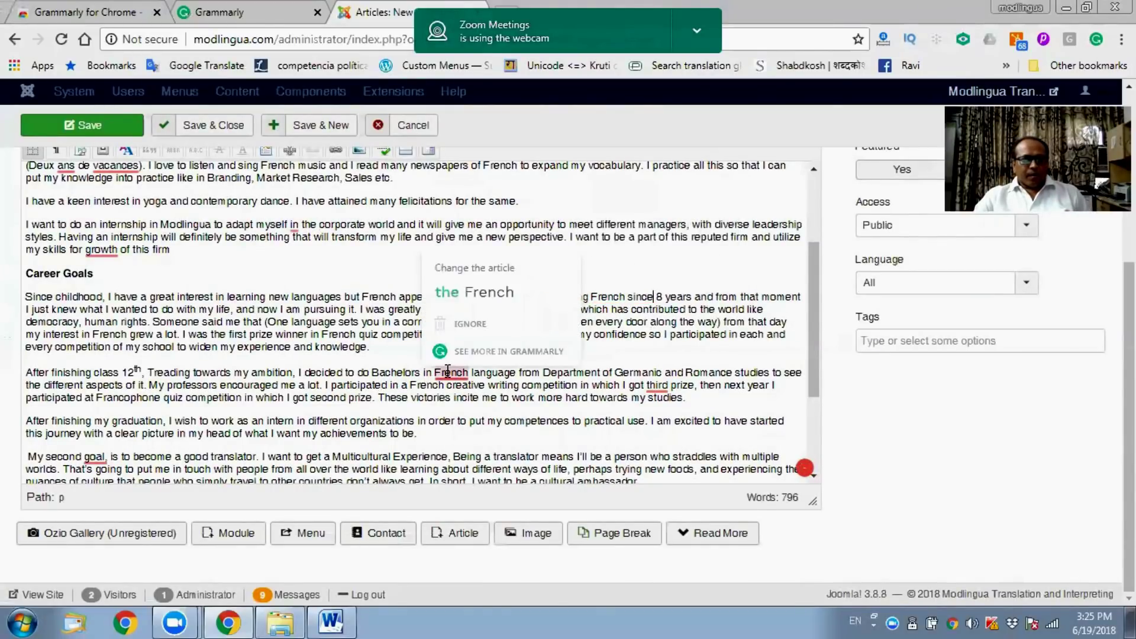
left_click(479, 292)
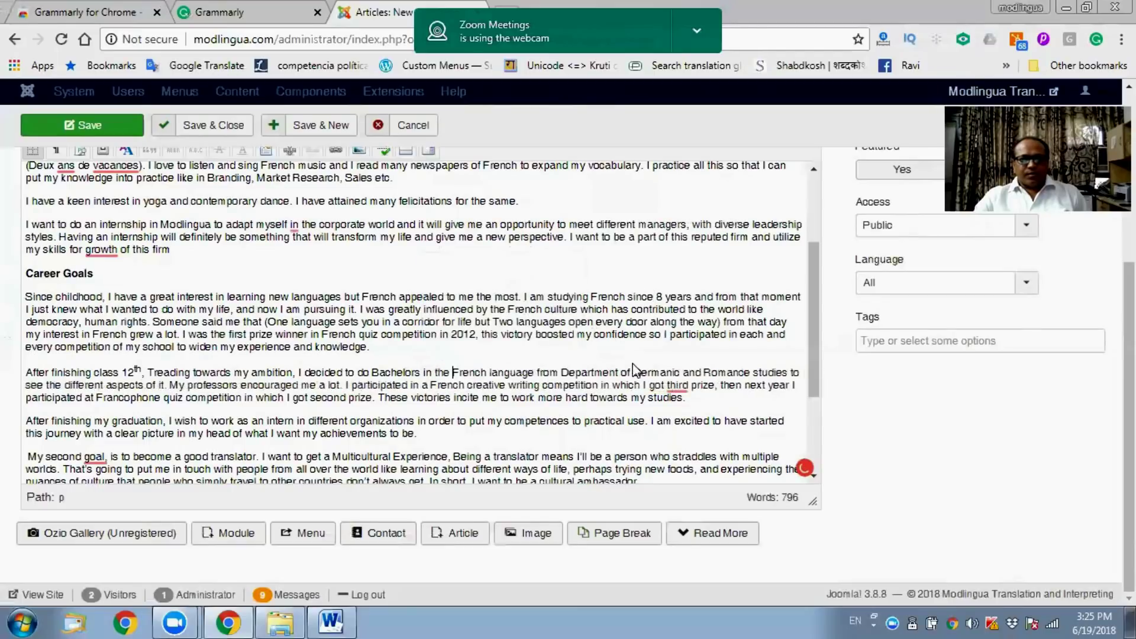
mouse_move(676, 385)
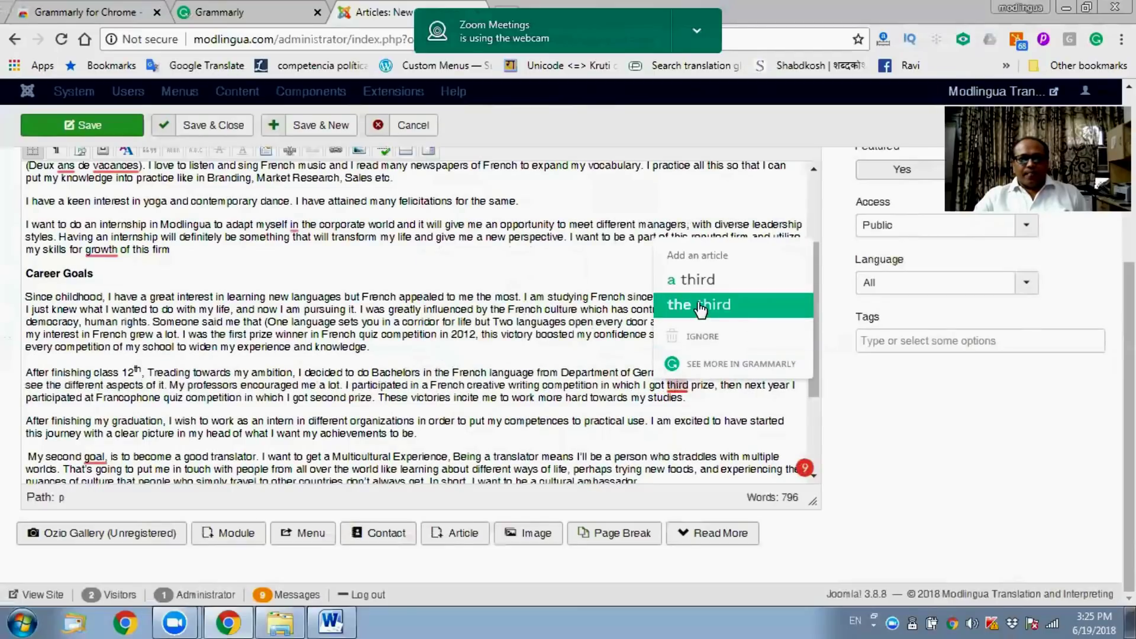
left_click(700, 305)
Step: Accept Grammarly's comma fixes: drop commas after goal and Israel, fix 'yoga,' spacing, add one after water
scroll(473, 367, "down", 3)
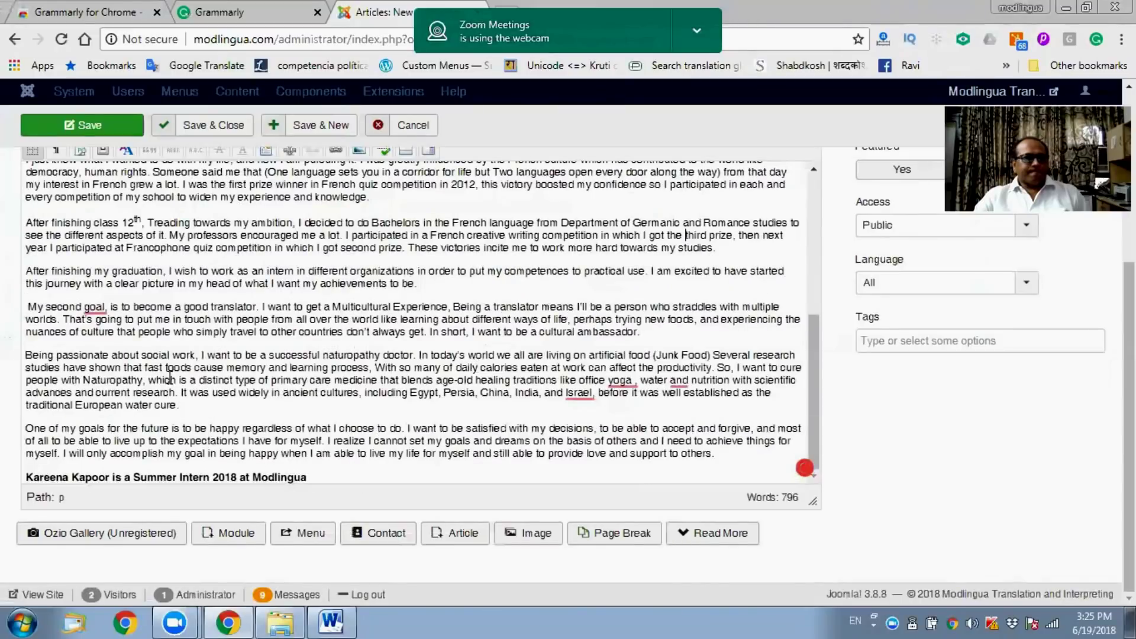
mouse_move(95, 307)
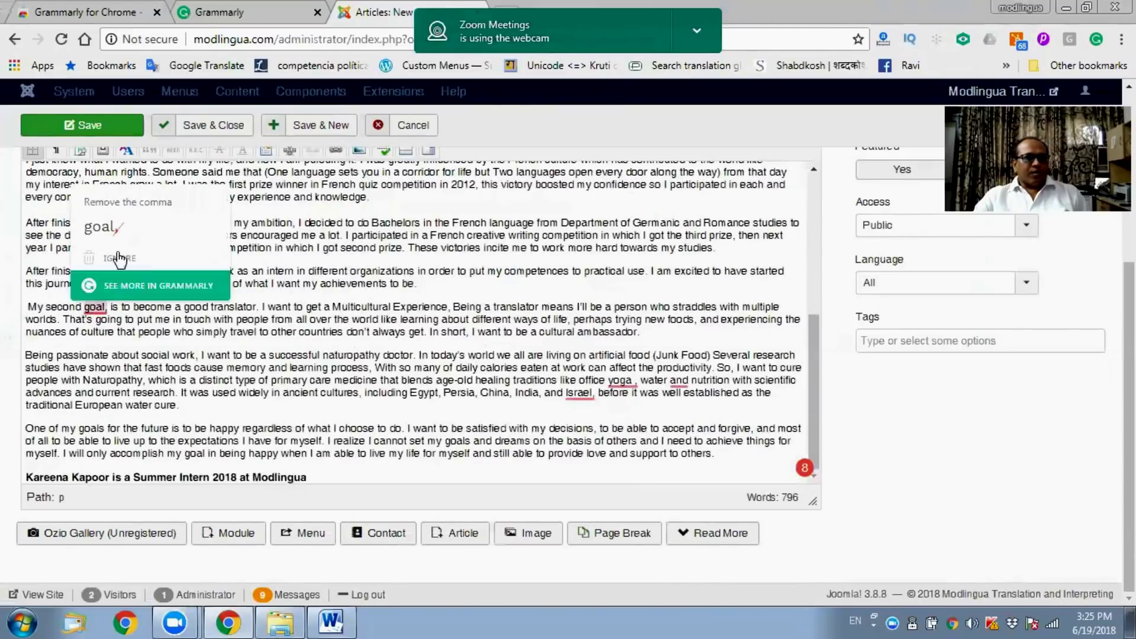
left_click(122, 234)
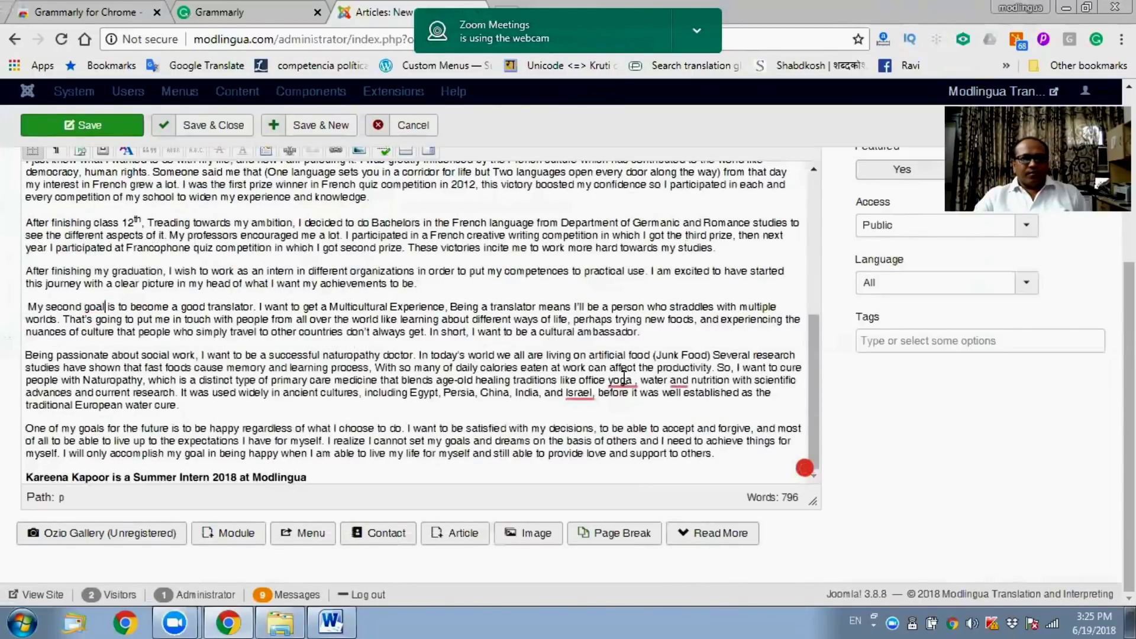
mouse_move(623, 377)
left_click(651, 305)
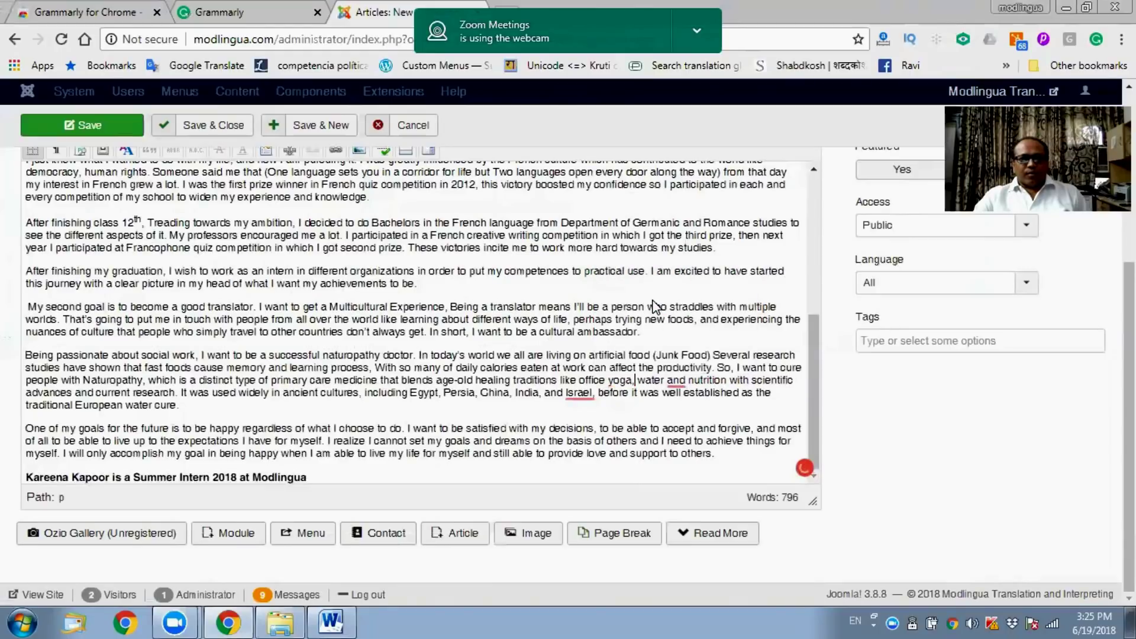
mouse_move(676, 382)
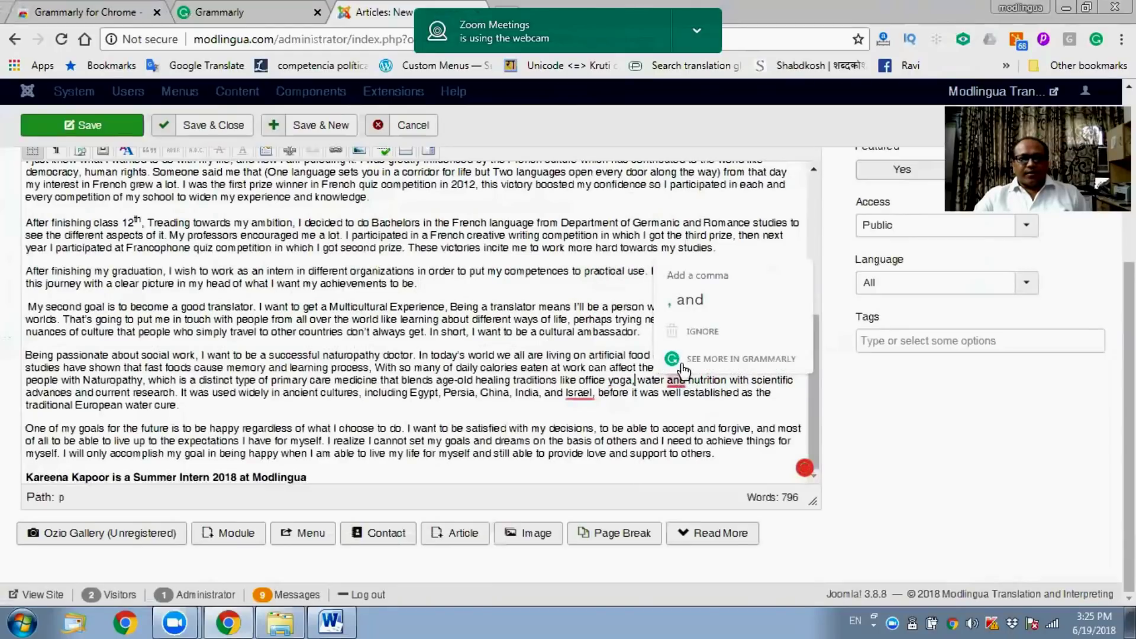
left_click(686, 300)
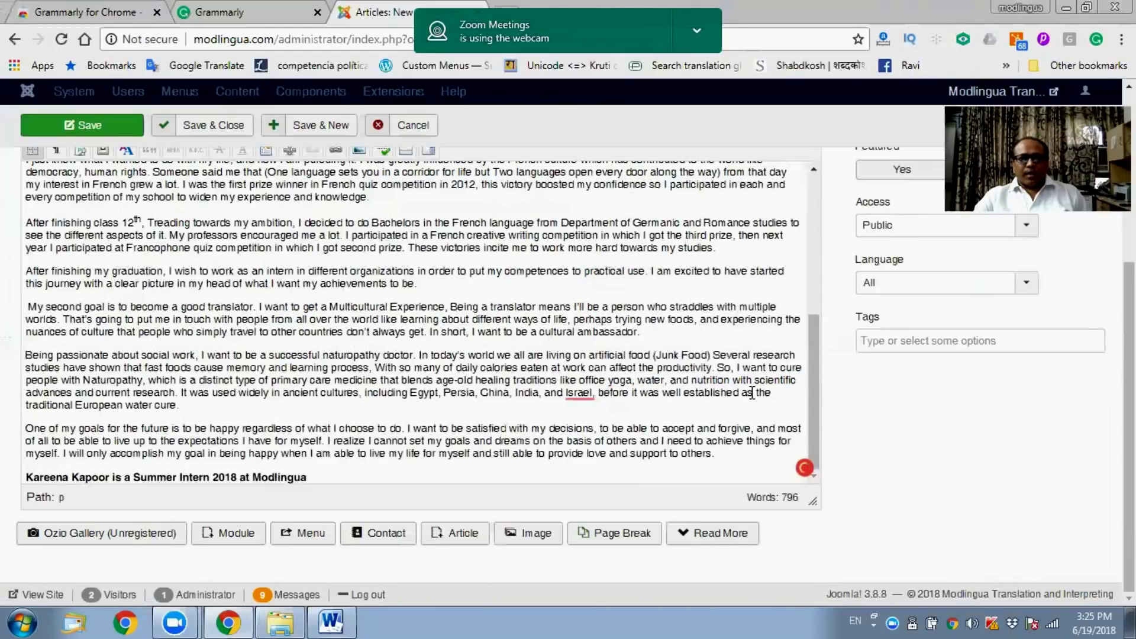
mouse_move(579, 392)
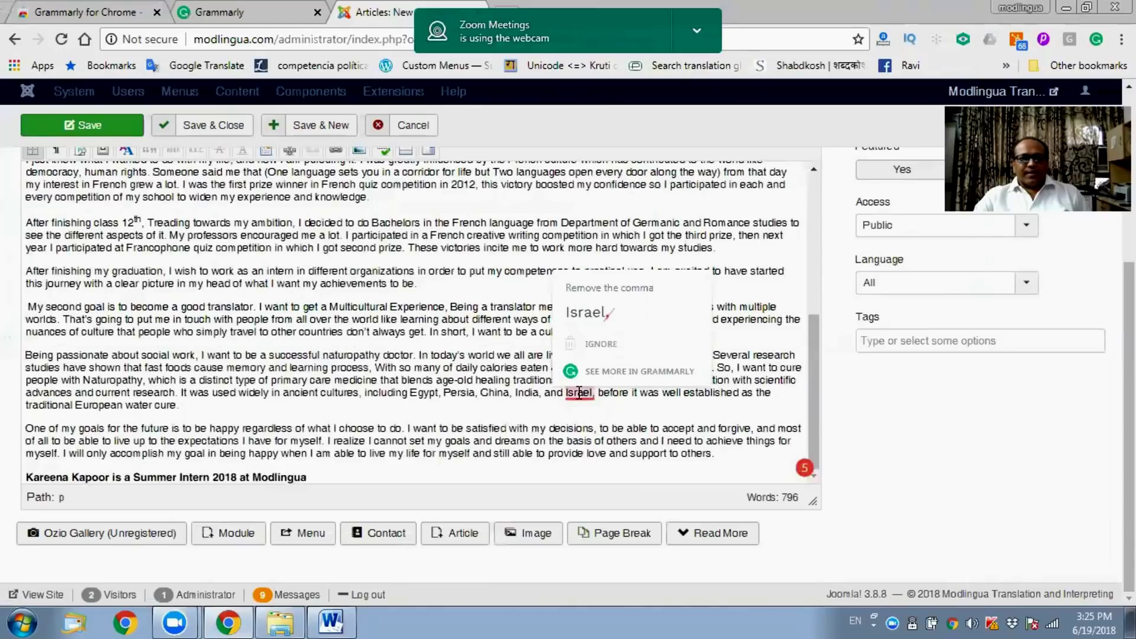
left_click(595, 316)
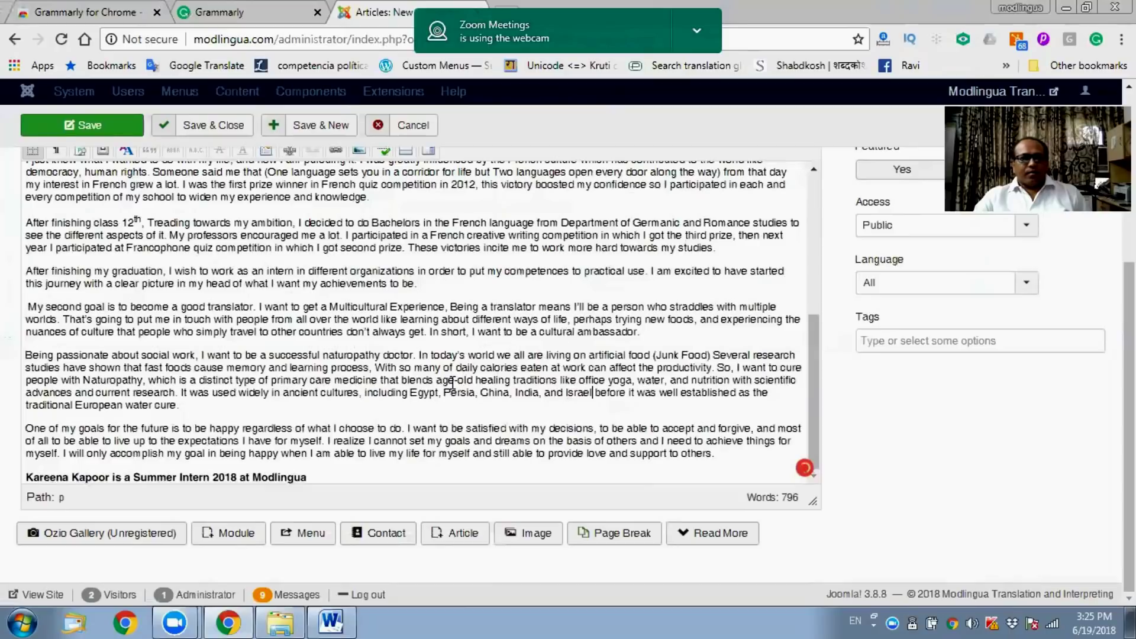
Step: Accept Grammarly's 'the growth' fix and change the phrase to 'studying French for 8 years'
scroll(485, 324, "up", 1)
scroll(485, 324, "up", 8)
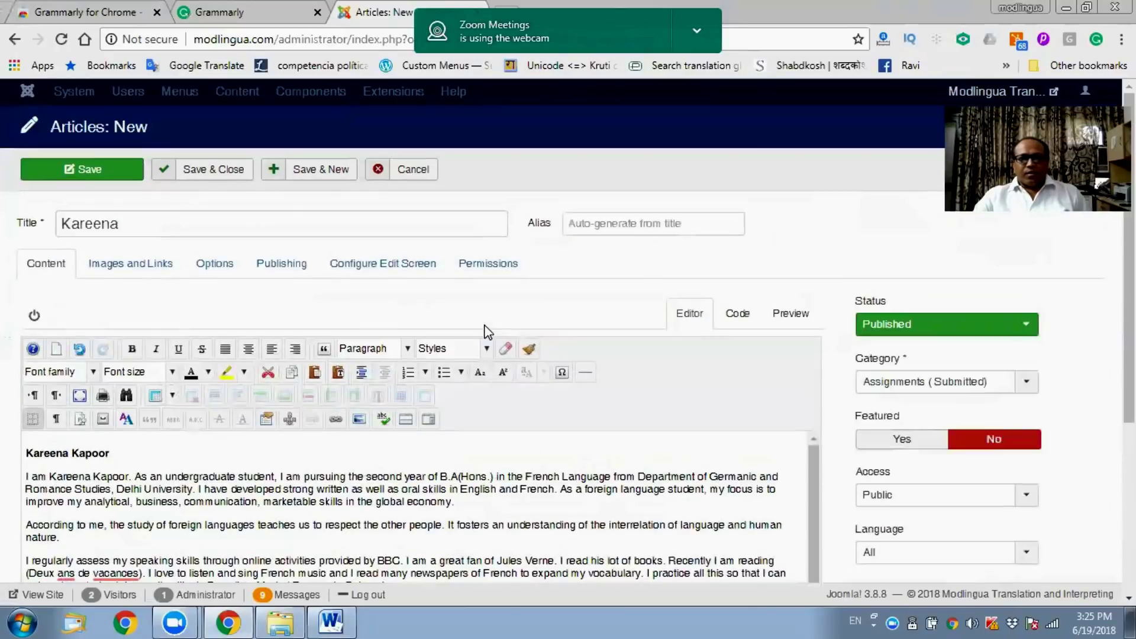
scroll(484, 322, "down", 4)
scroll(484, 322, "down", 3)
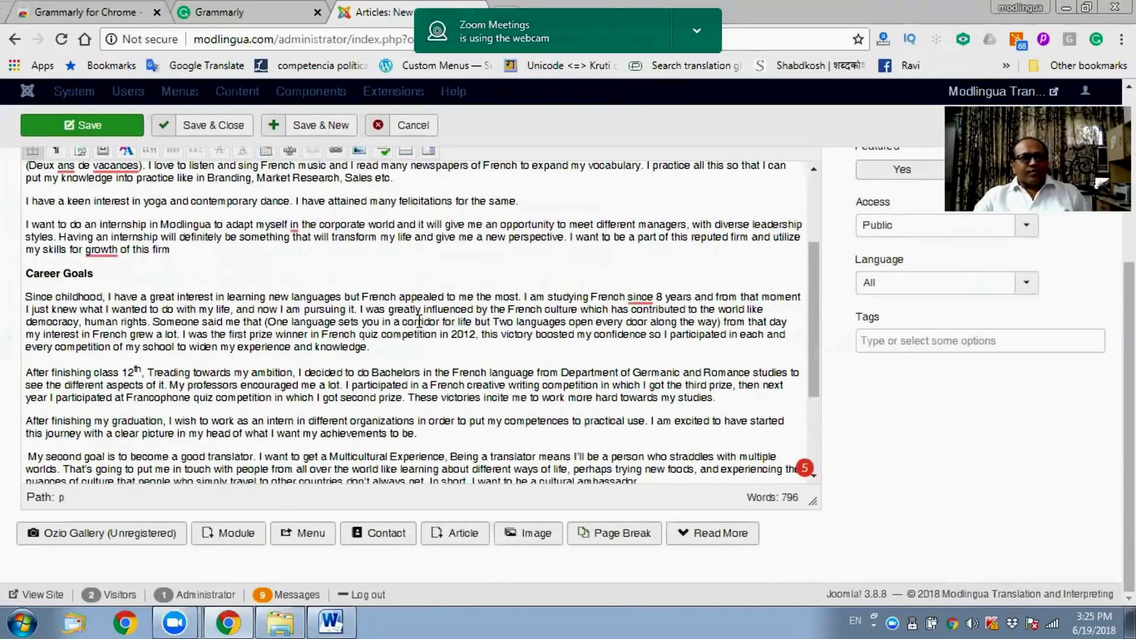
mouse_move(102, 249)
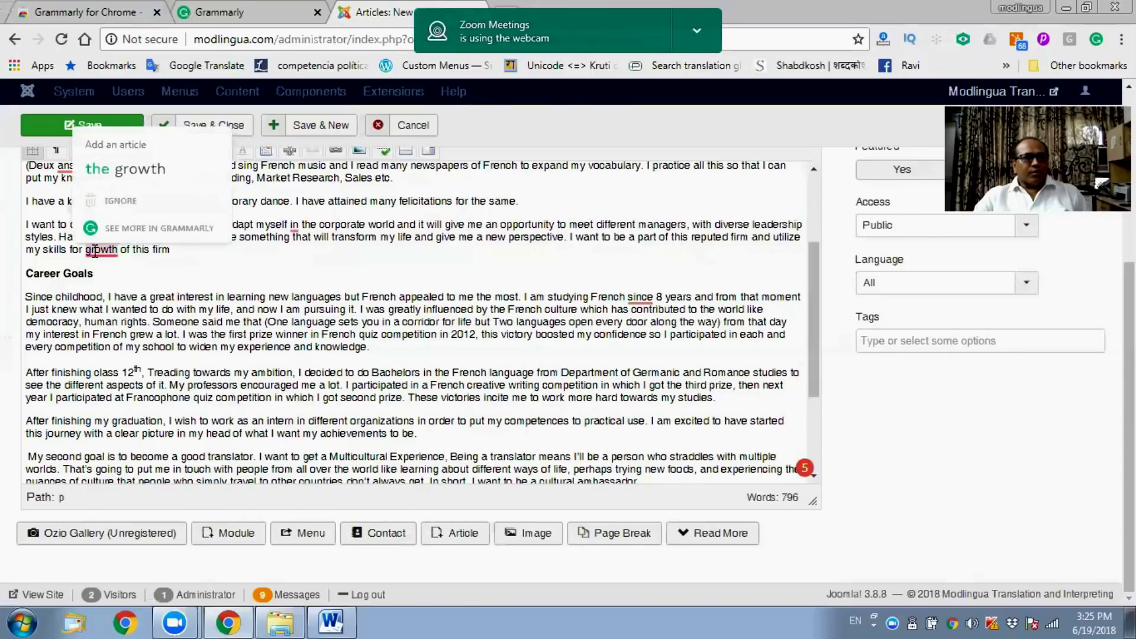
left_click(126, 177)
scroll(238, 267, "up", 10)
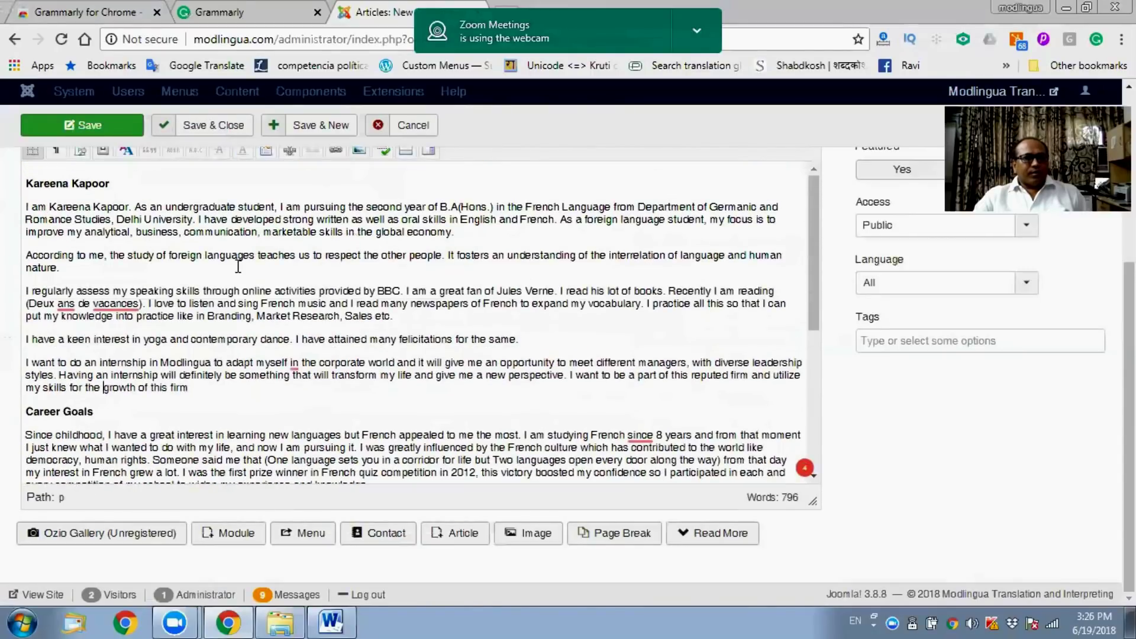
scroll(248, 284, "down", 2)
scroll(260, 296, "down", 8)
scroll(273, 264, "up", 5)
scroll(274, 264, "up", 1)
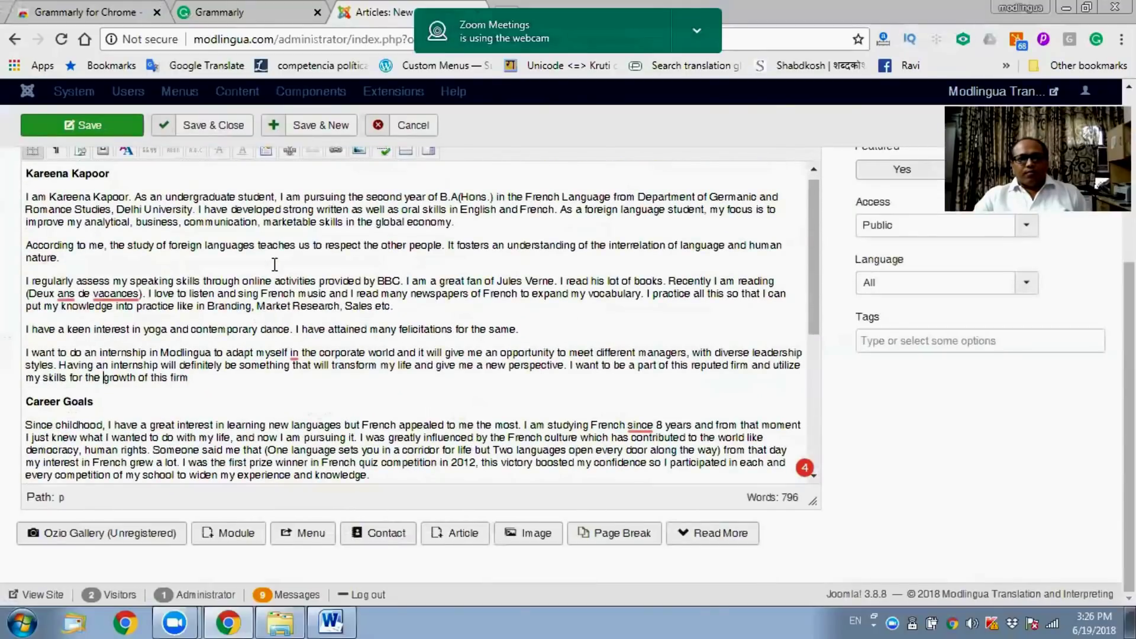
mouse_move(641, 429)
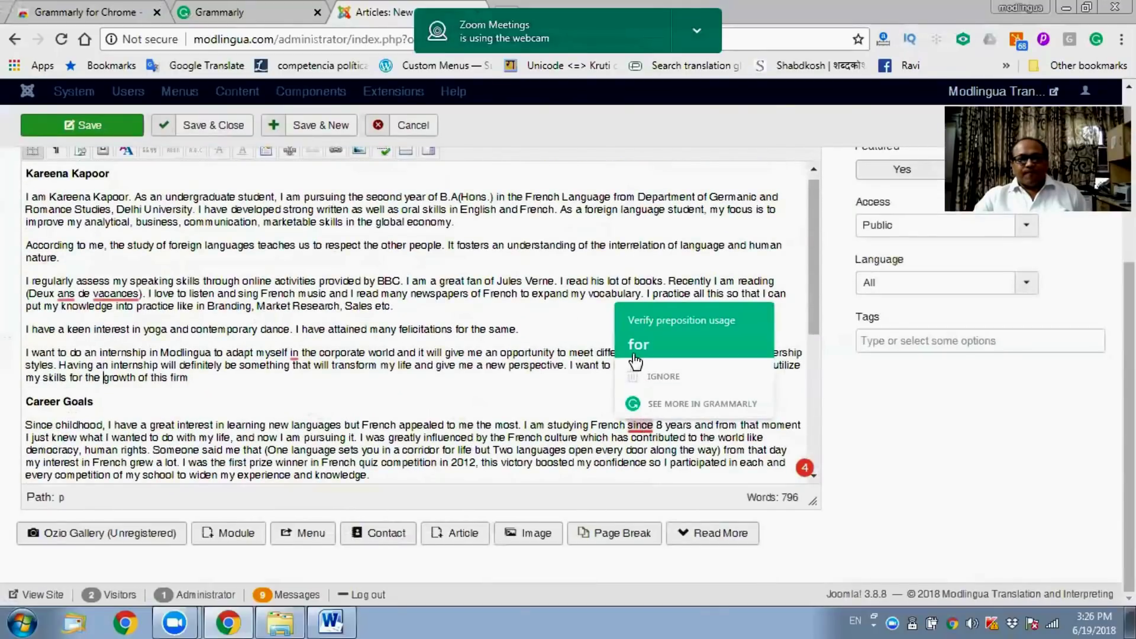
scroll(436, 369, "down", 5)
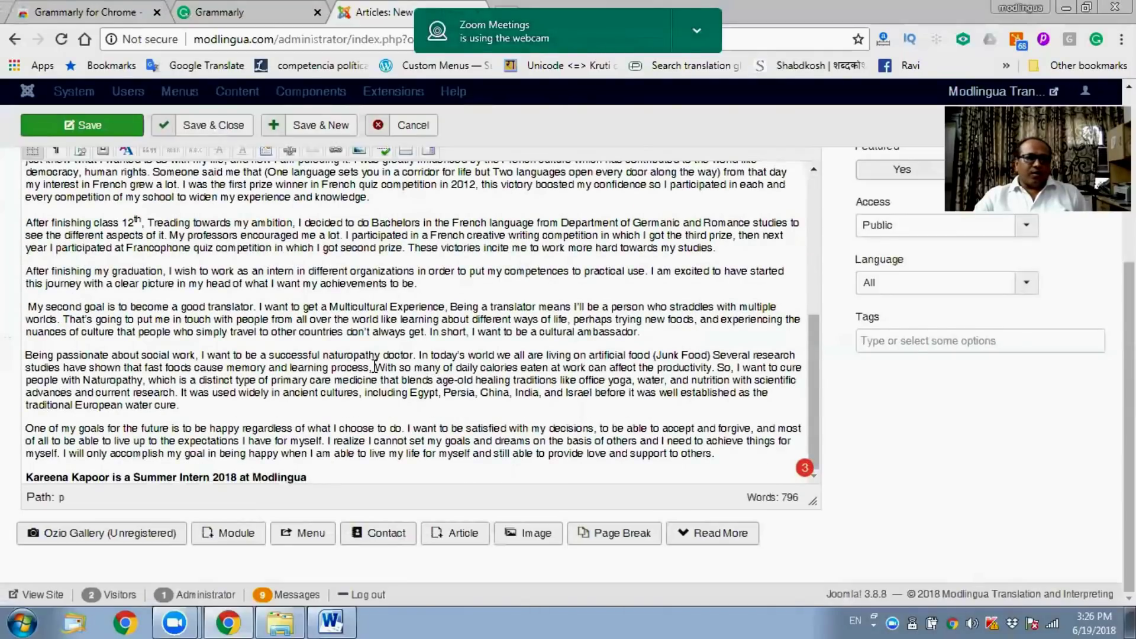
scroll(375, 365, "up", 5)
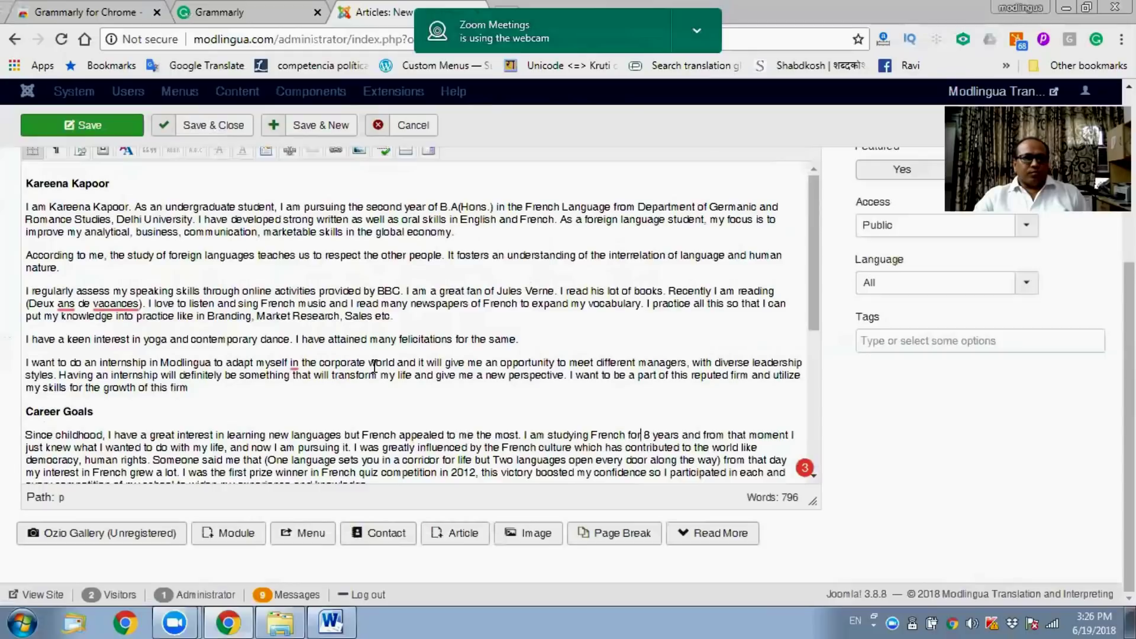
scroll(375, 365, "down", 5)
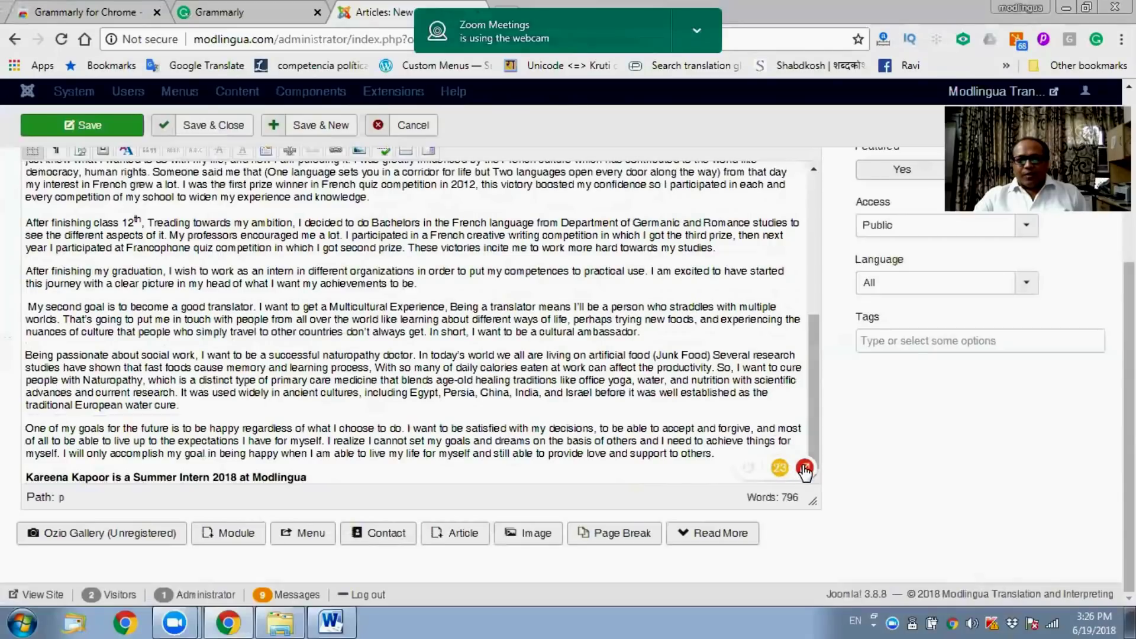
Step: Accept Grammarly's 'in → to' fix so the article reads 'adapt myself to the corporate world'
left_click(804, 468)
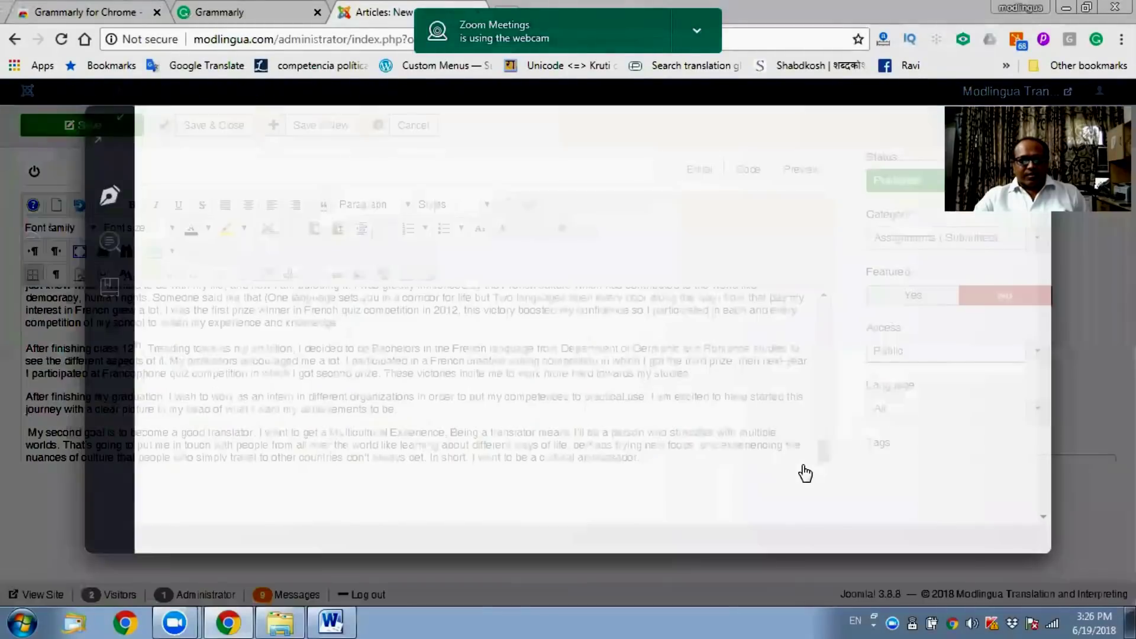
scroll(708, 317, "down", 5)
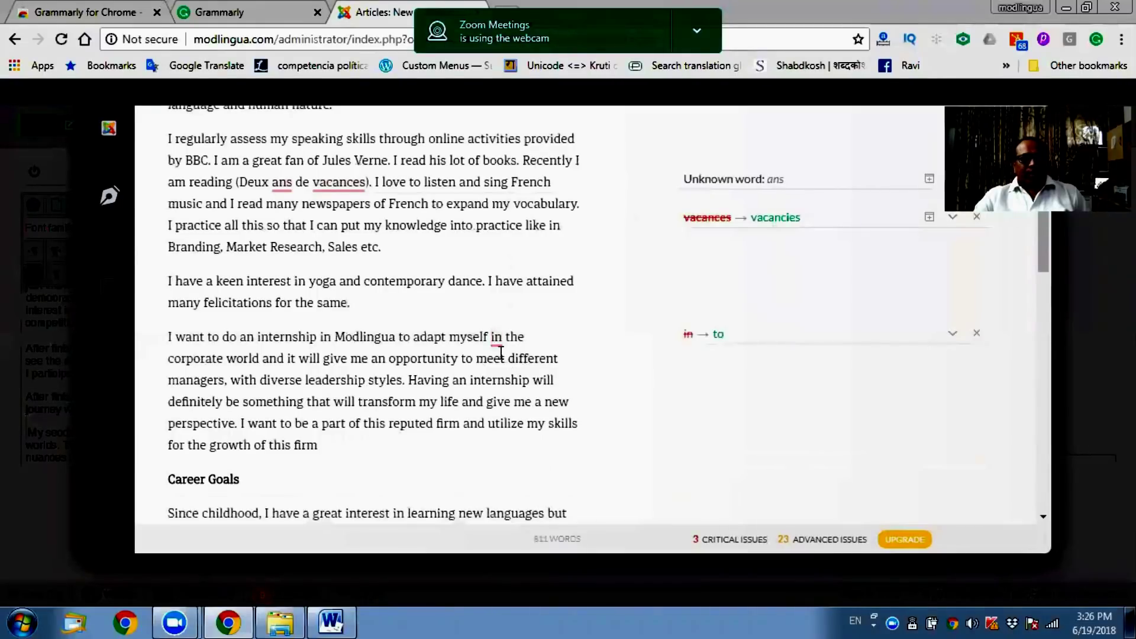
left_click(717, 334)
Step: Review the remaining Grammarly issues, leaving only 'ans' and 'vacances' flagged, and close the review
scroll(634, 378, "down", 5)
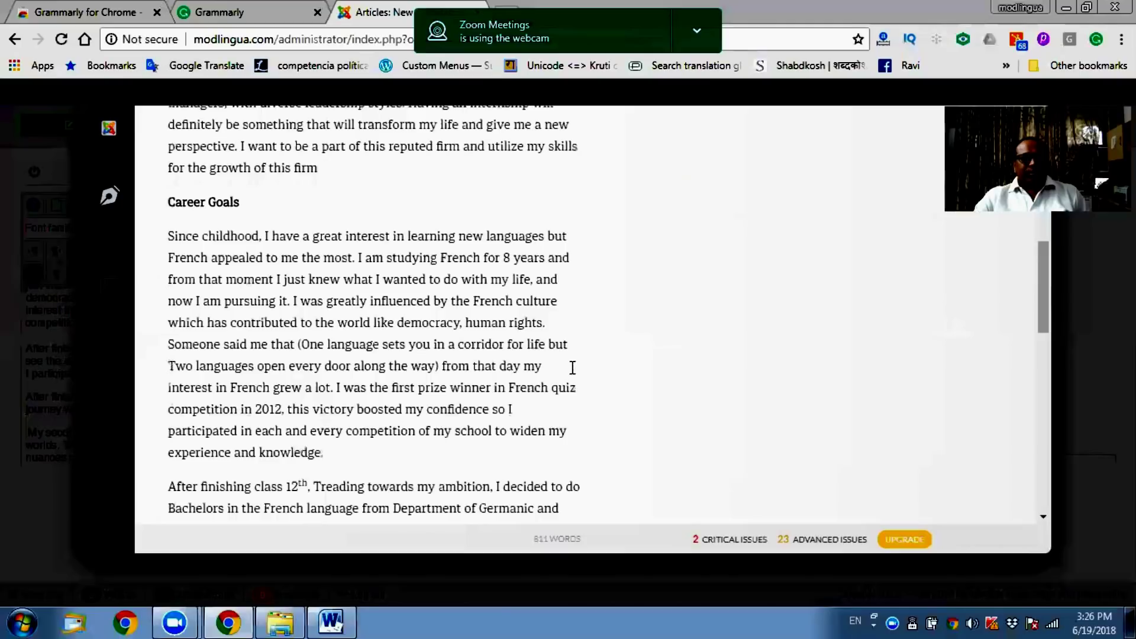
scroll(483, 364, "down", 15)
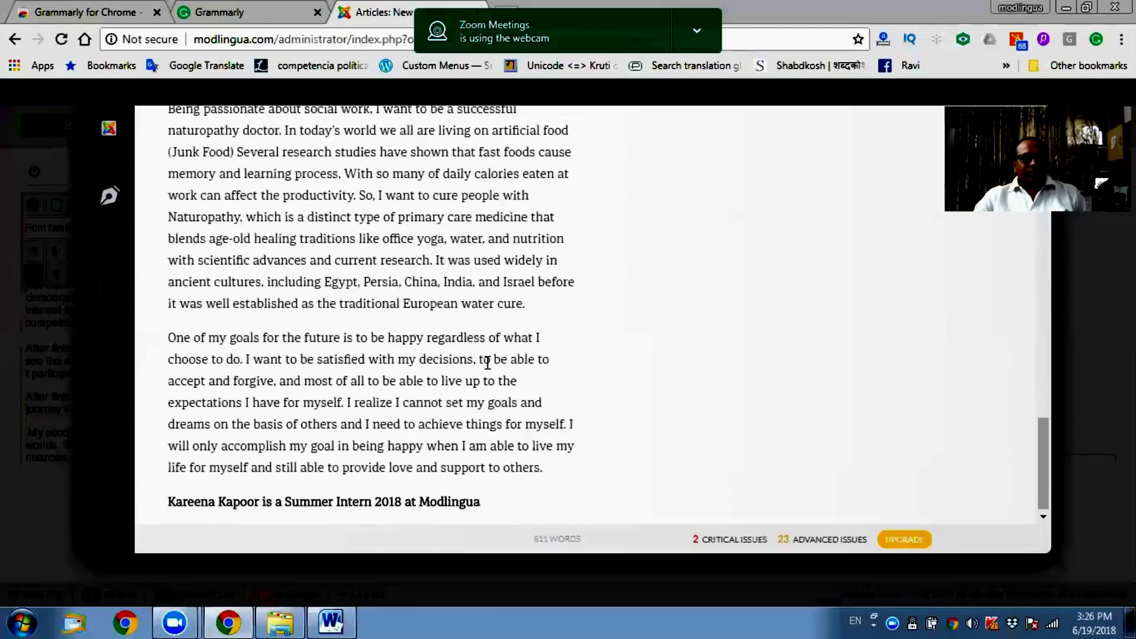
scroll(491, 360, "up", 20)
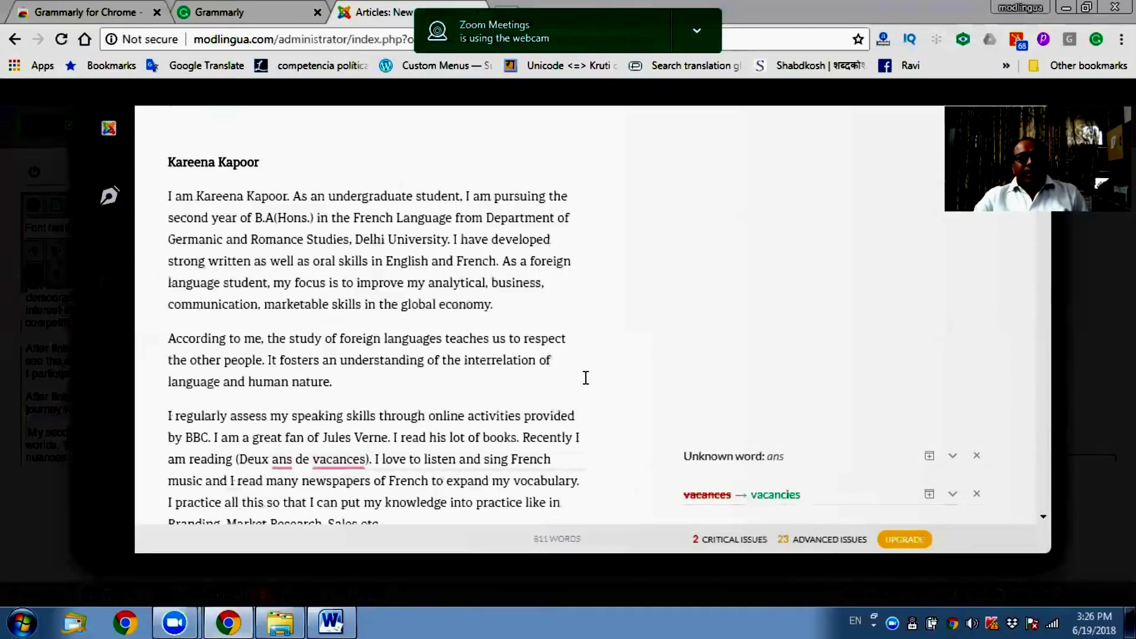
scroll(585, 377, "down", 2)
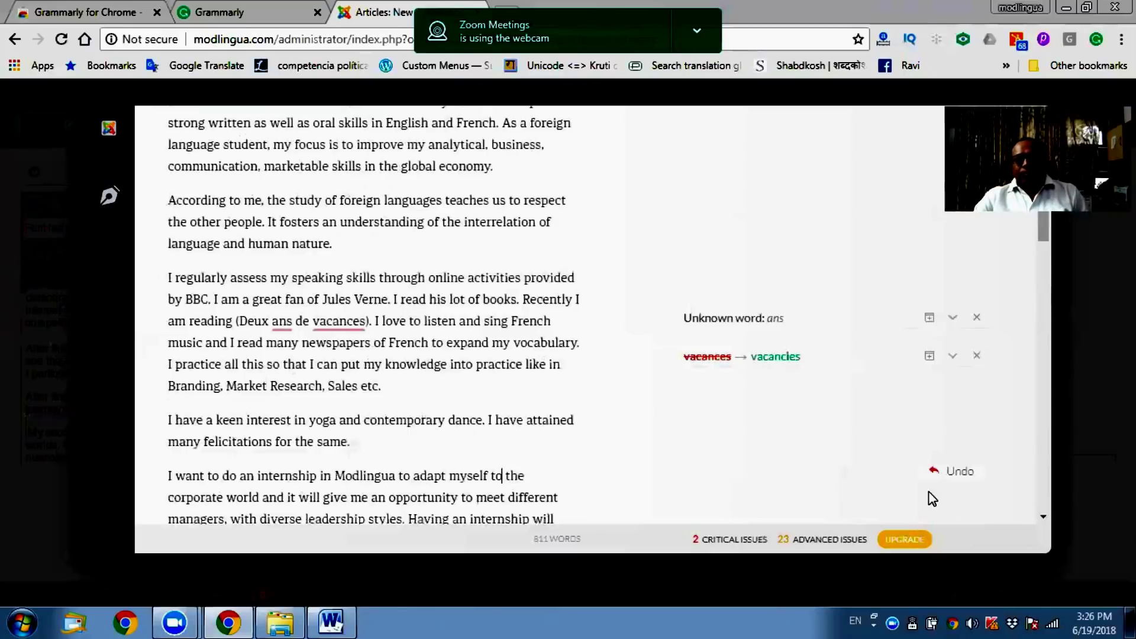
left_click(950, 473)
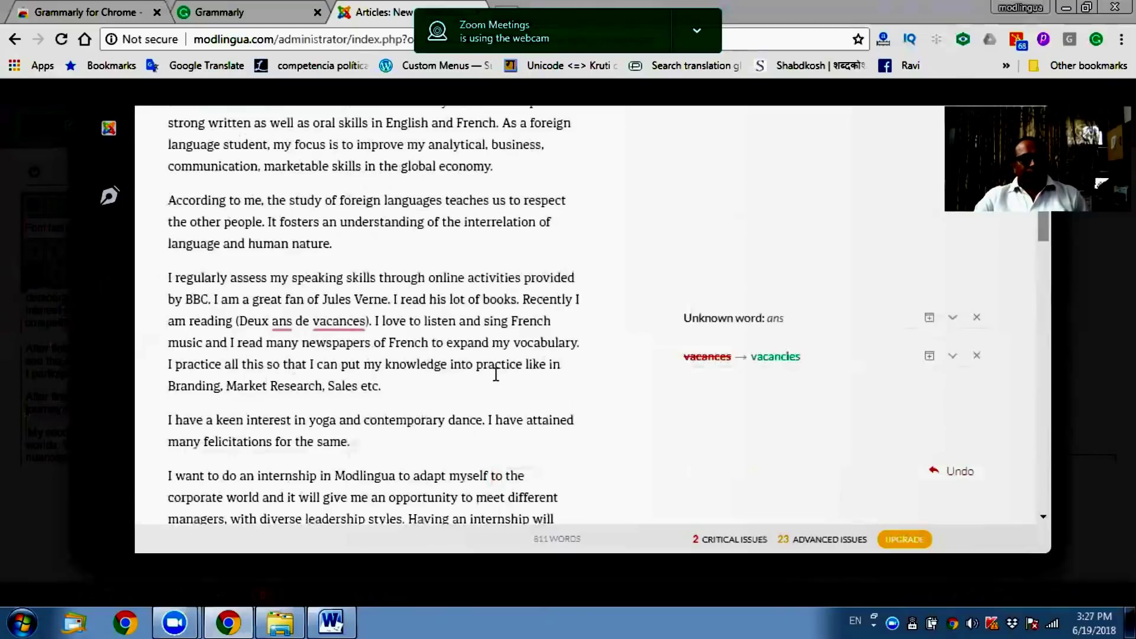
scroll(496, 374, "up", 3)
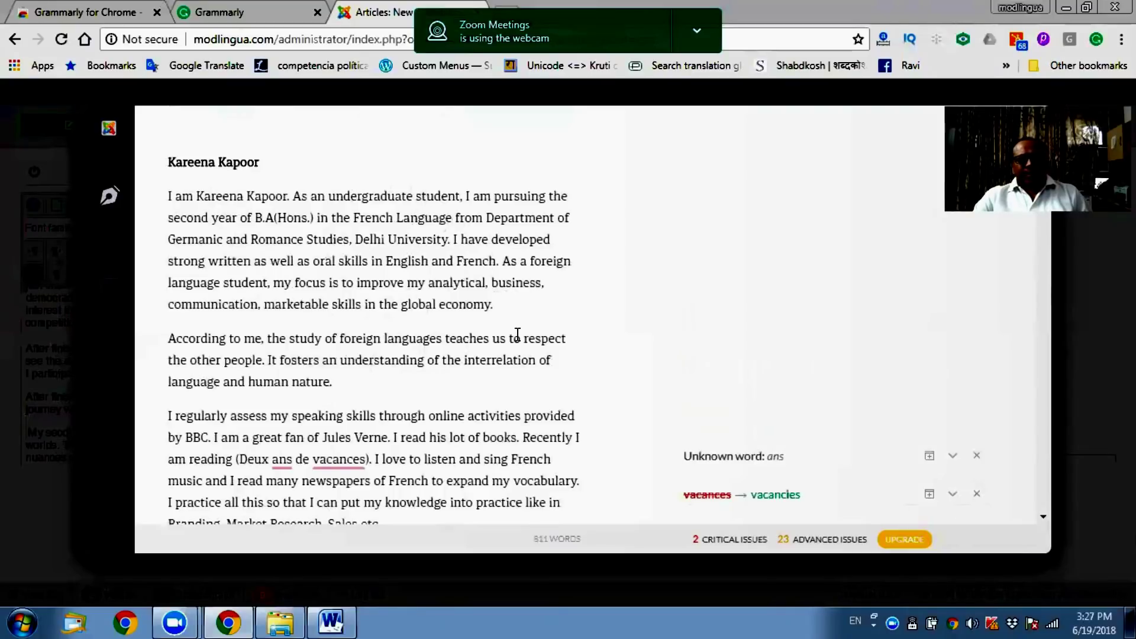
scroll(530, 368, "down", 5)
scroll(531, 368, "down", 15)
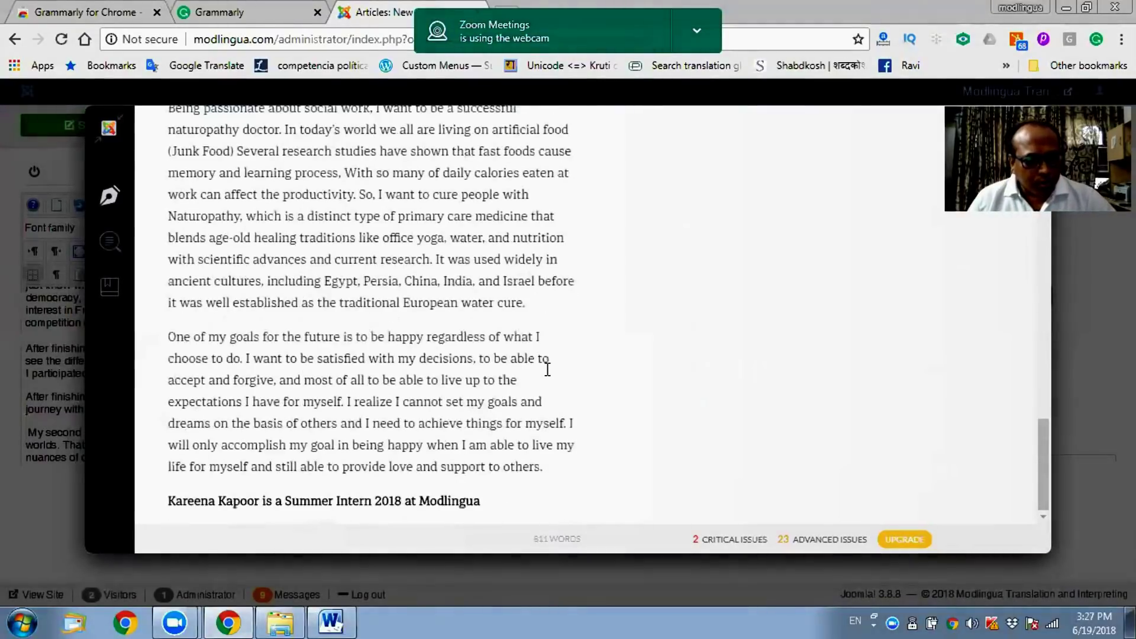
key("Escape")
scroll(631, 417, "up", 5)
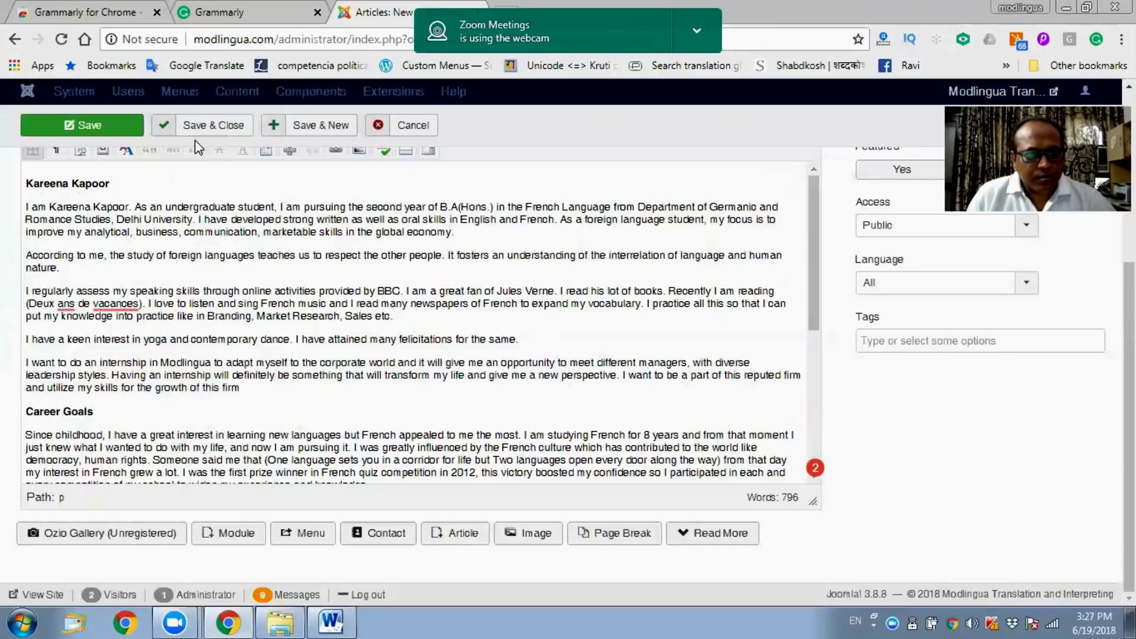
Step: Save the edited intern article and close it, listing it first in Articles (ID 1185)
left_click(119, 132)
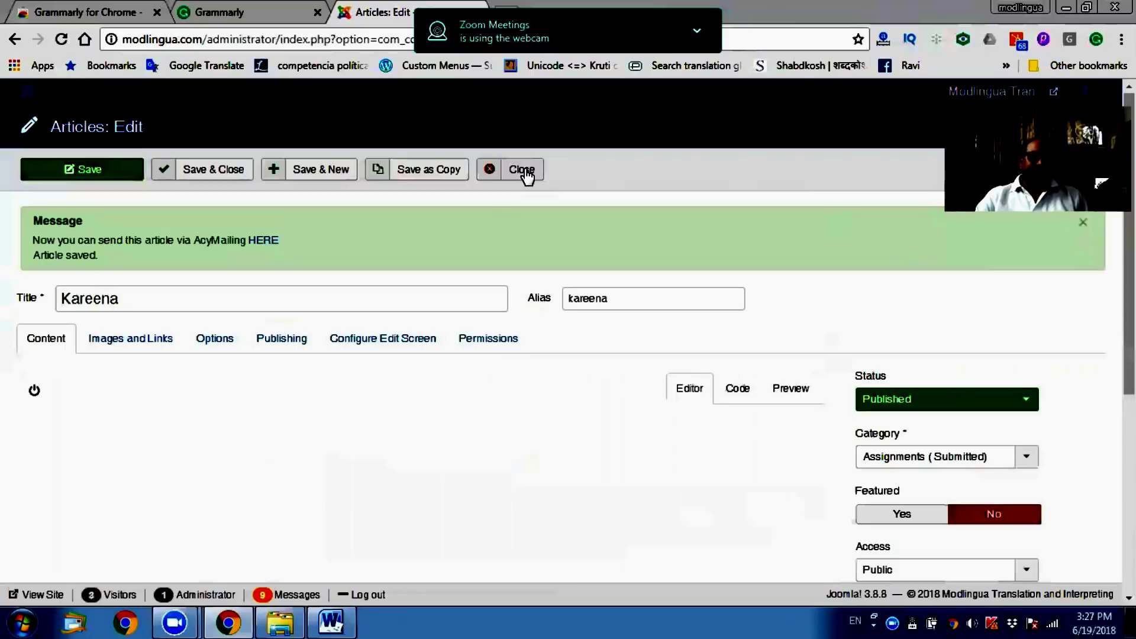
left_click(524, 171)
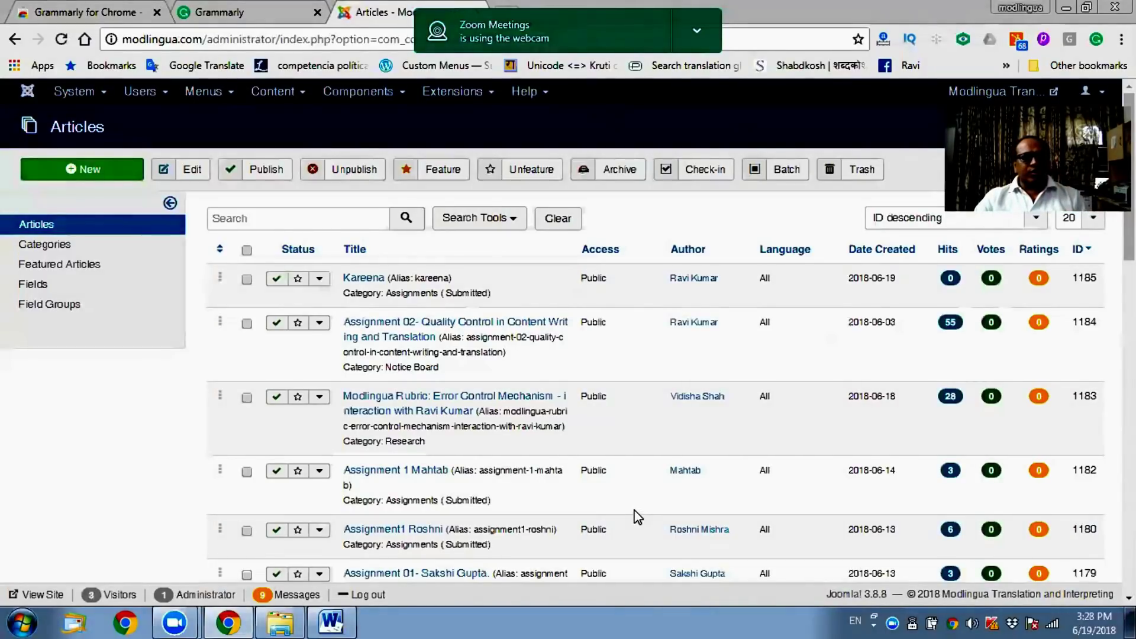
Step: Switch to the Grammarly page and view, then dismiss, the Grammarly extension popup
left_click(209, 8)
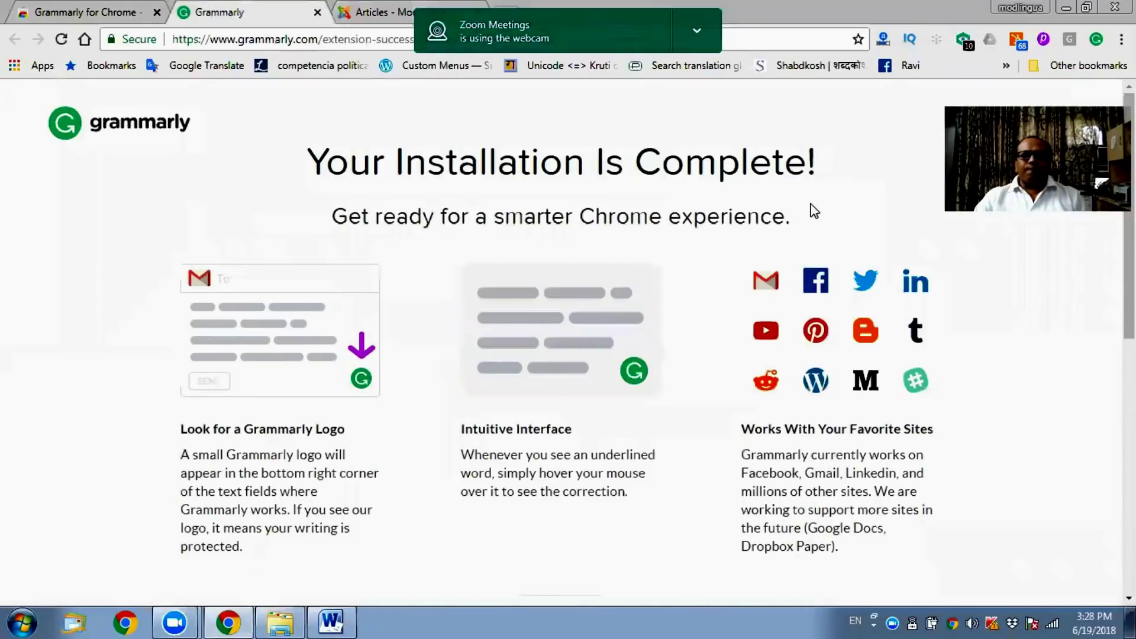
scroll(469, 238, "down", 7)
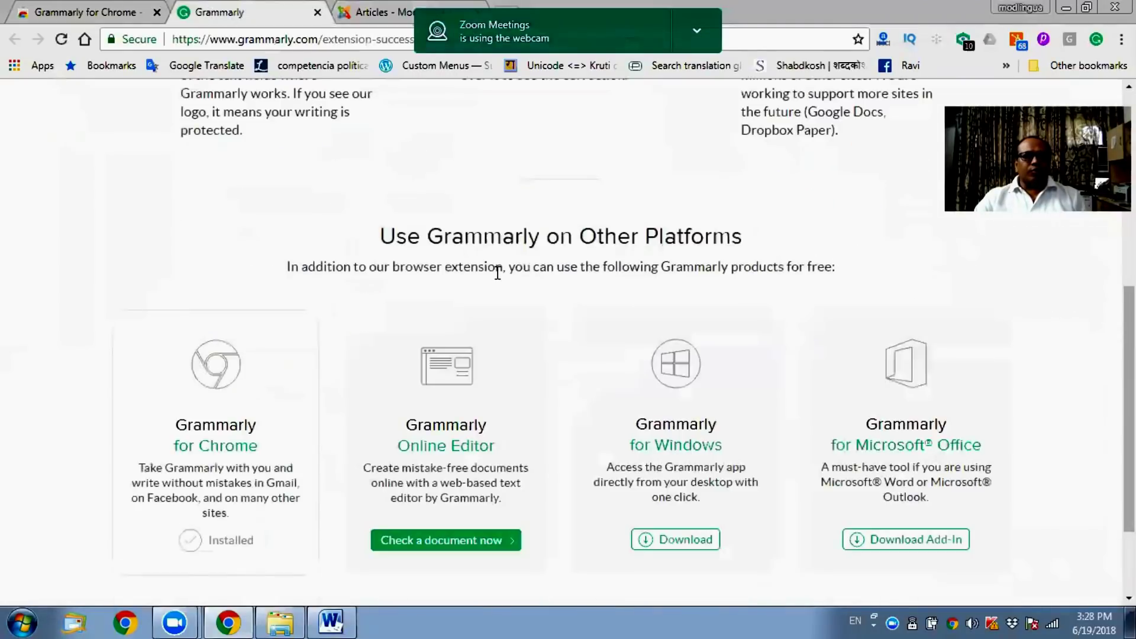
scroll(488, 302, "down", 2)
scroll(487, 298, "up", 10)
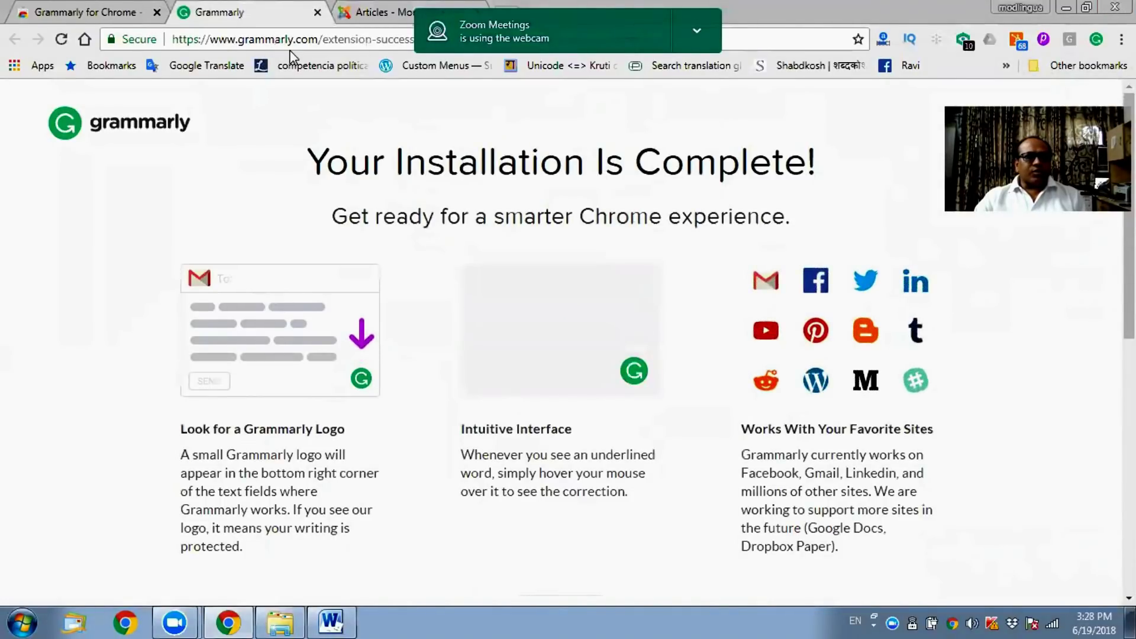
left_click(304, 38)
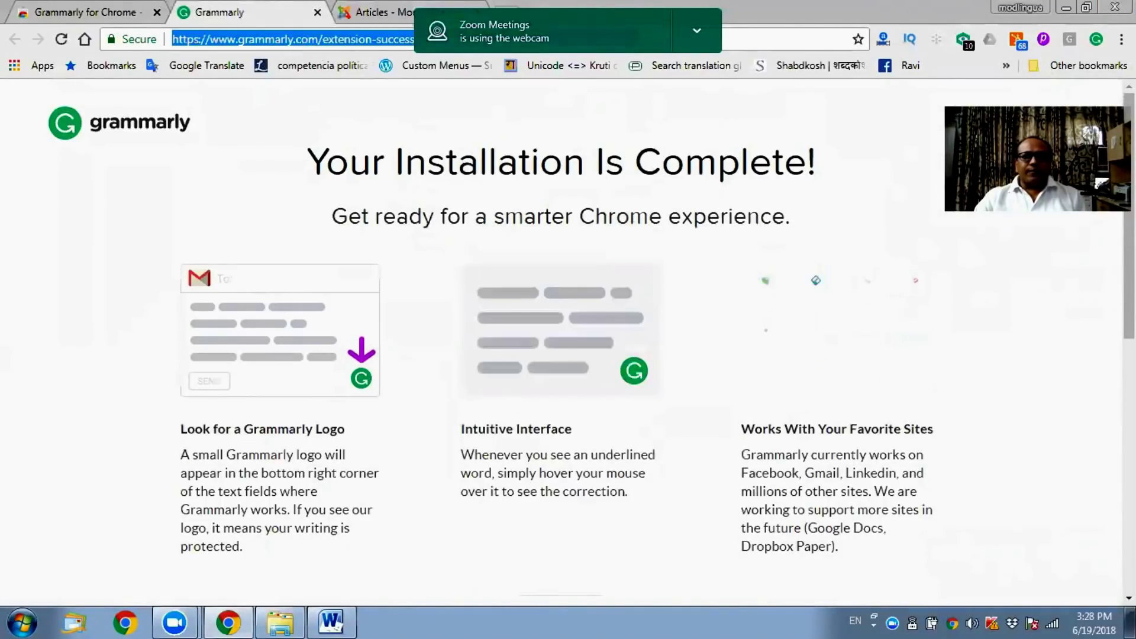
left_click(1095, 39)
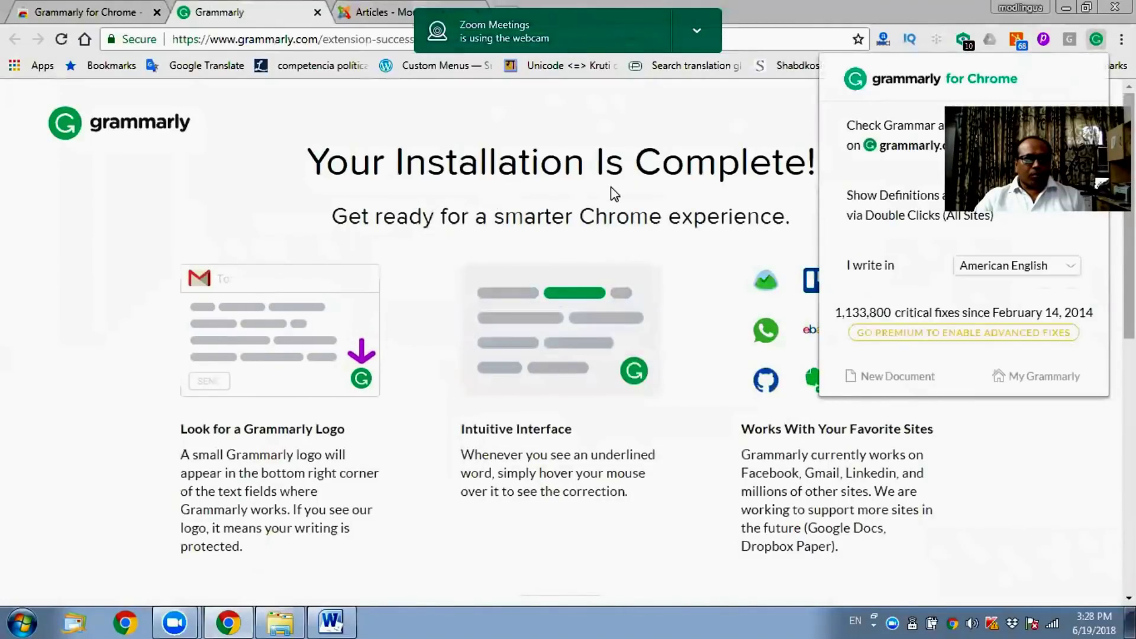
key("Escape")
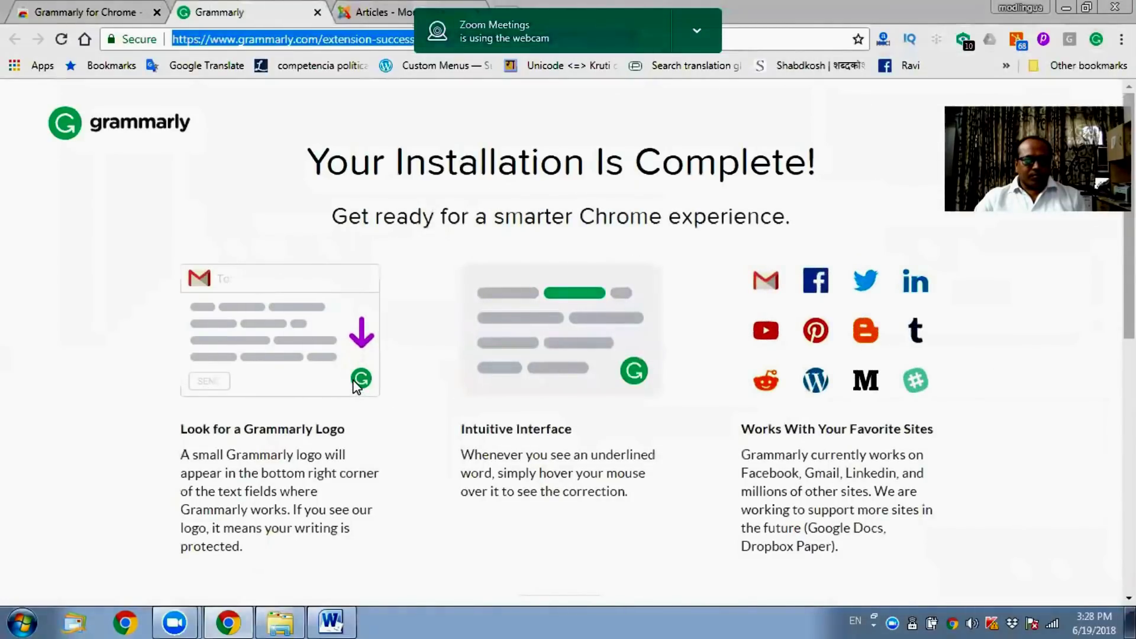
Step: Start a new blank Grammarly Online Editor document via 'Check a document now'
scroll(392, 389, "down", 5)
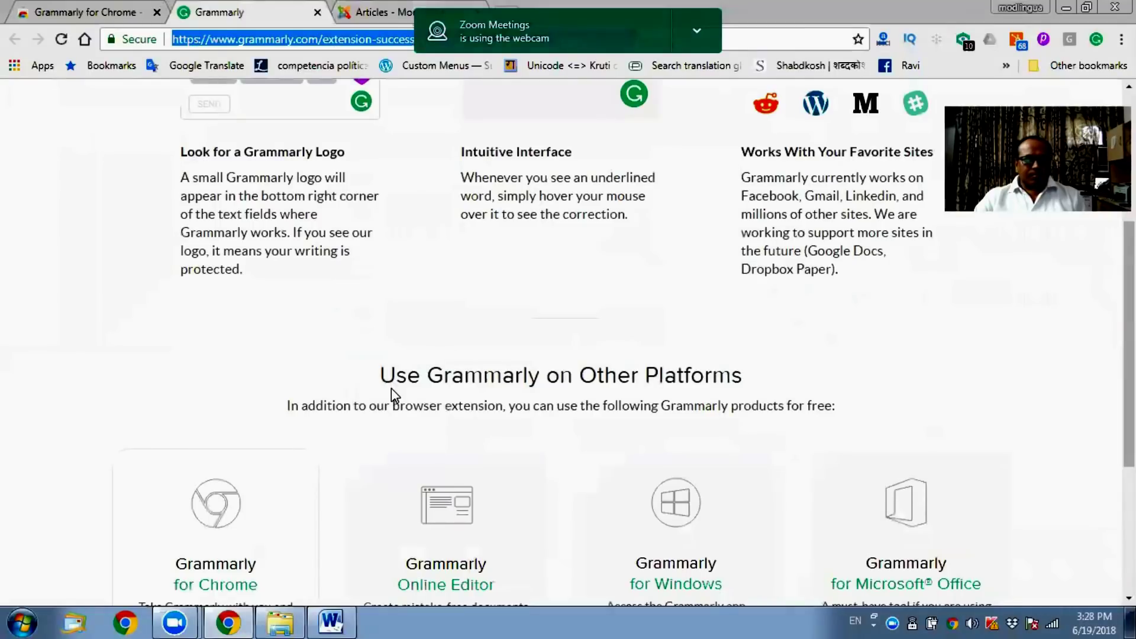
scroll(392, 389, "down", 5)
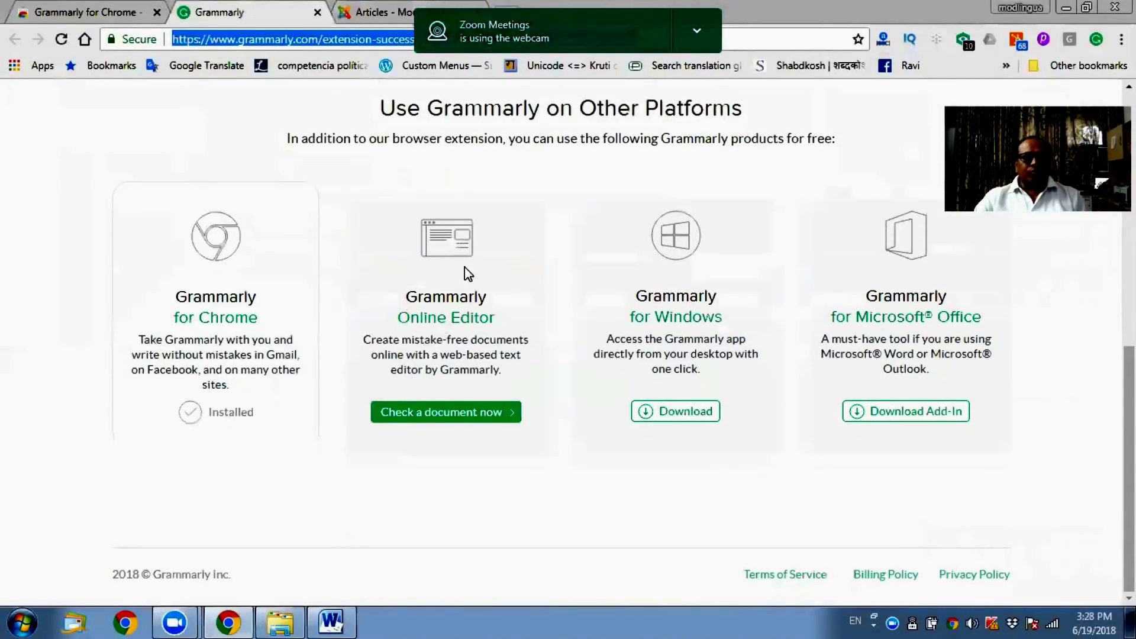
left_click(774, 258)
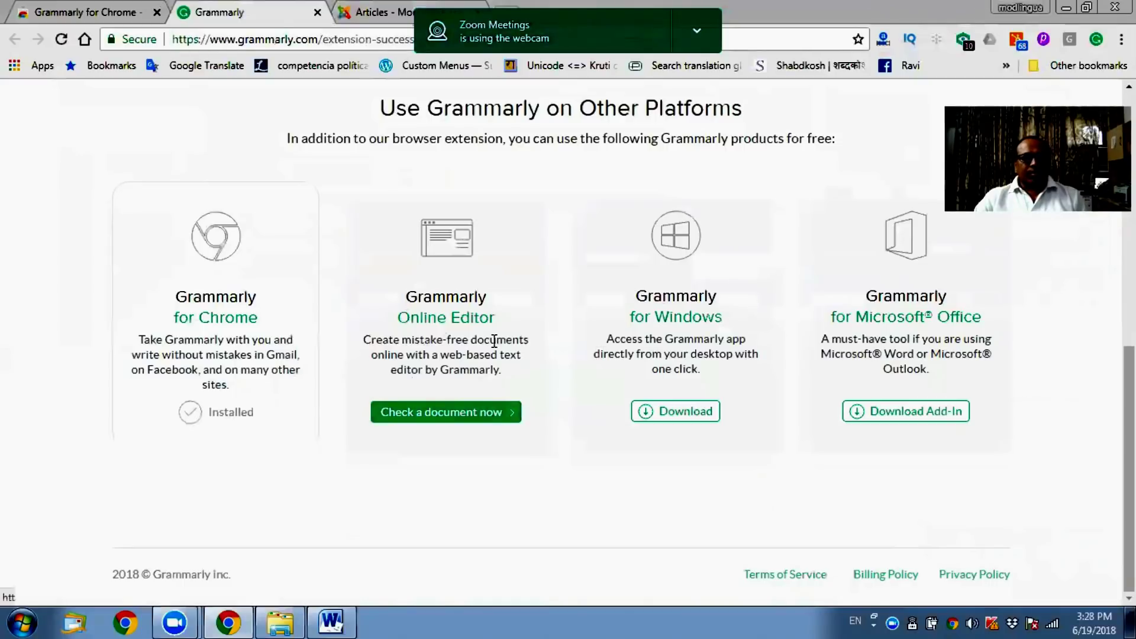
left_click(514, 412)
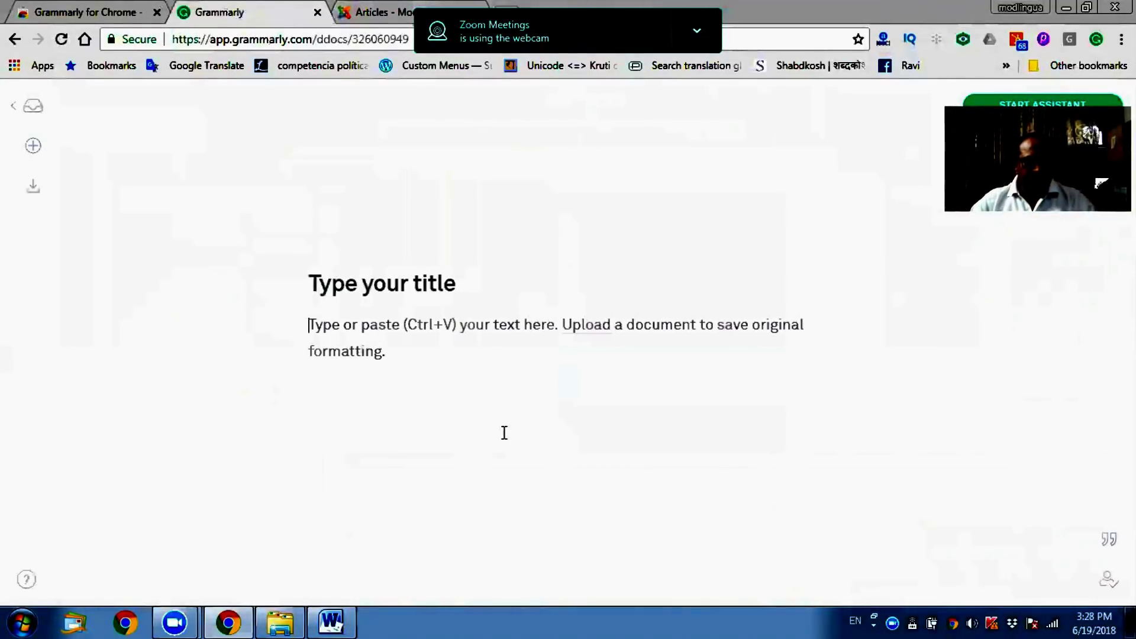
Step: Paste the Kareena Kapoor profile into the document and set the audience goal to Knowledgeable
key("ctrl+v")
scroll(552, 293, "down", 1)
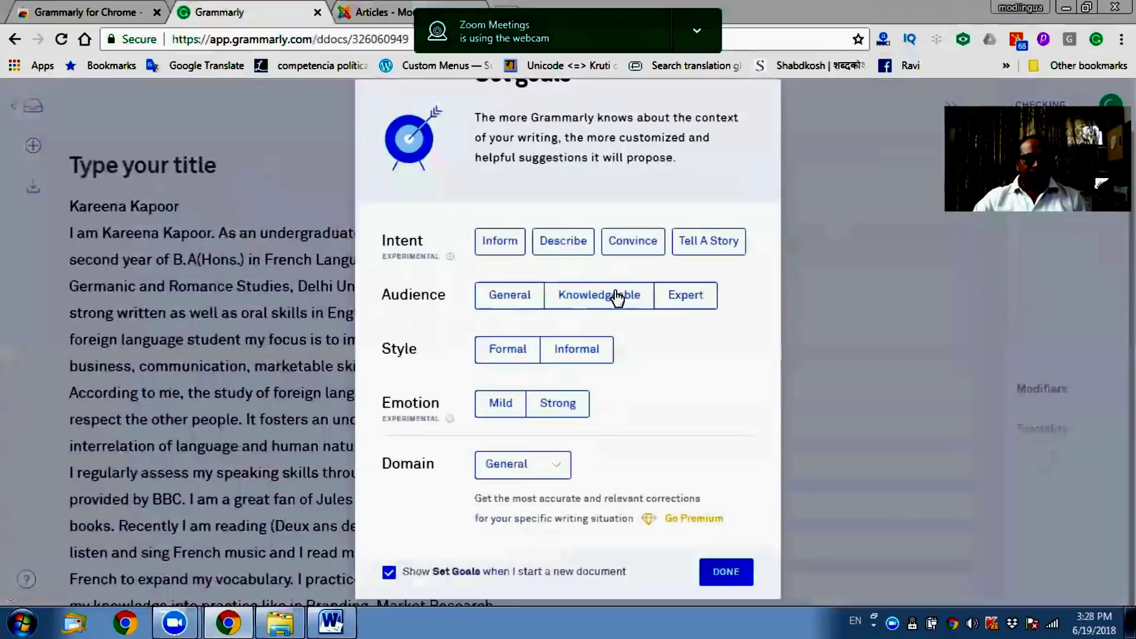
left_click(611, 296)
left_click(727, 570)
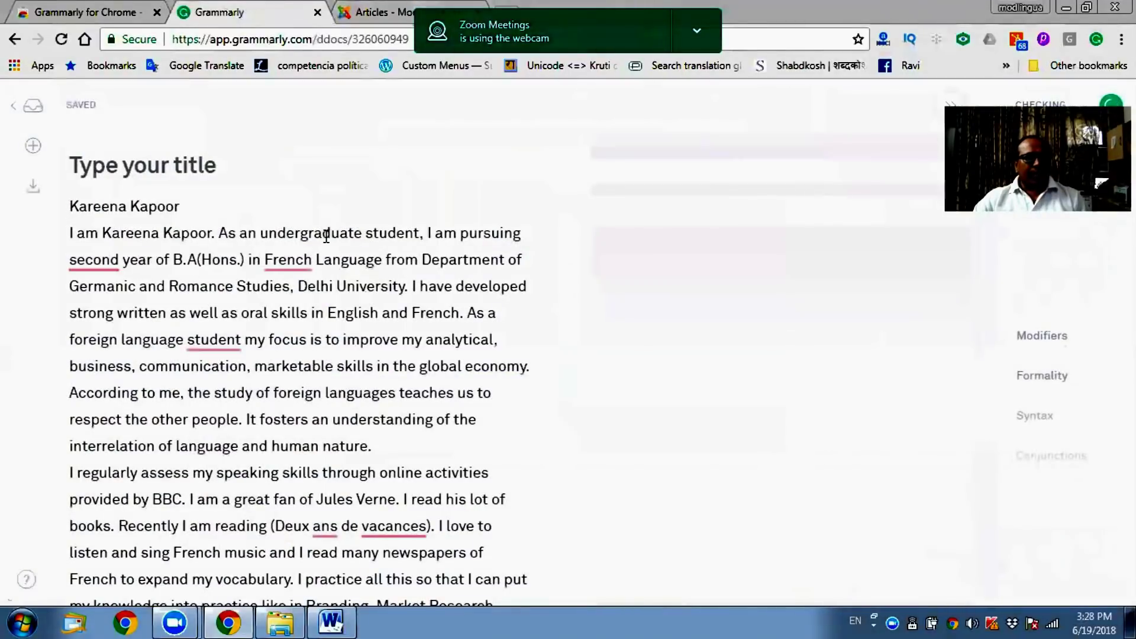
Step: Review the 3 spelling and 7 grammar issues, select all text, and show the kareena-kapoor folder
scroll(325, 232, "down", 10)
scroll(320, 239, "down", 6)
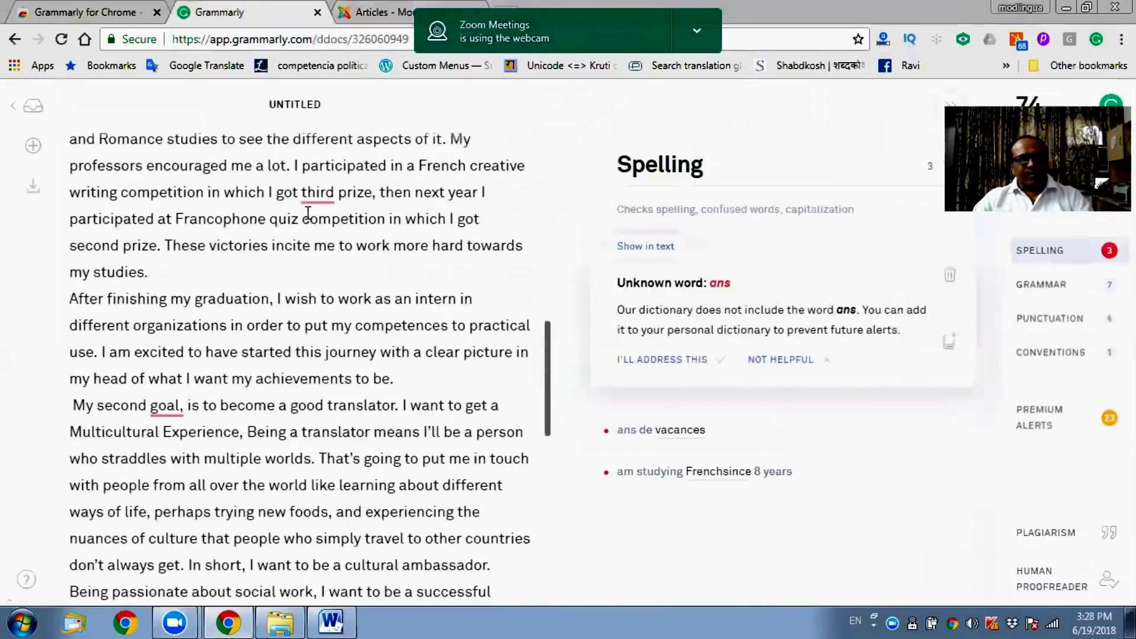
key("ctrl+a")
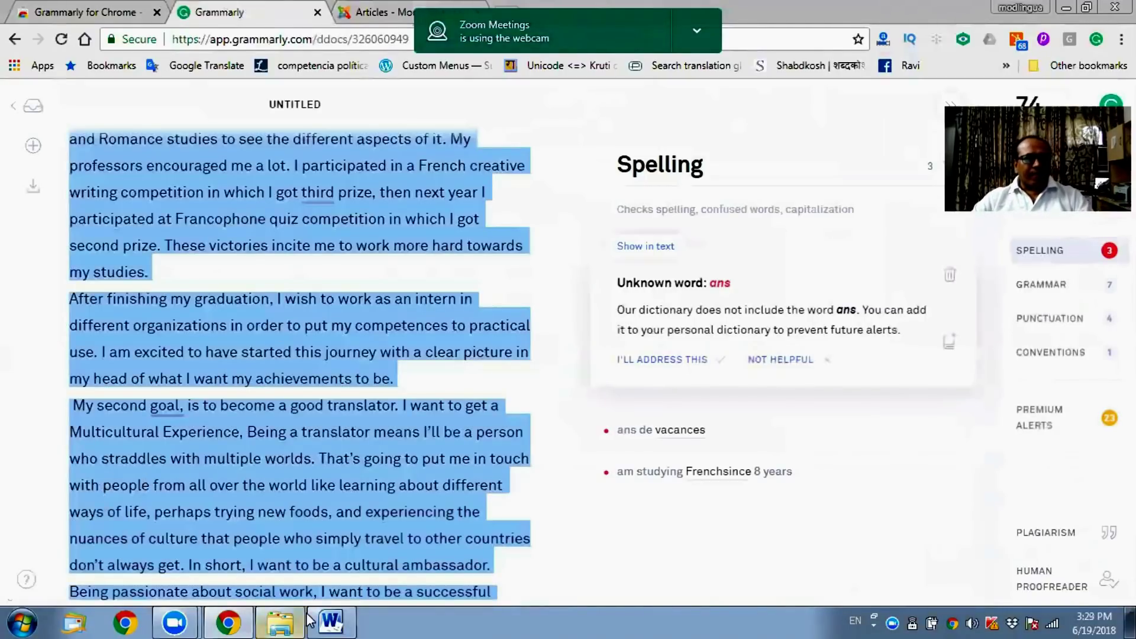
left_click(280, 622)
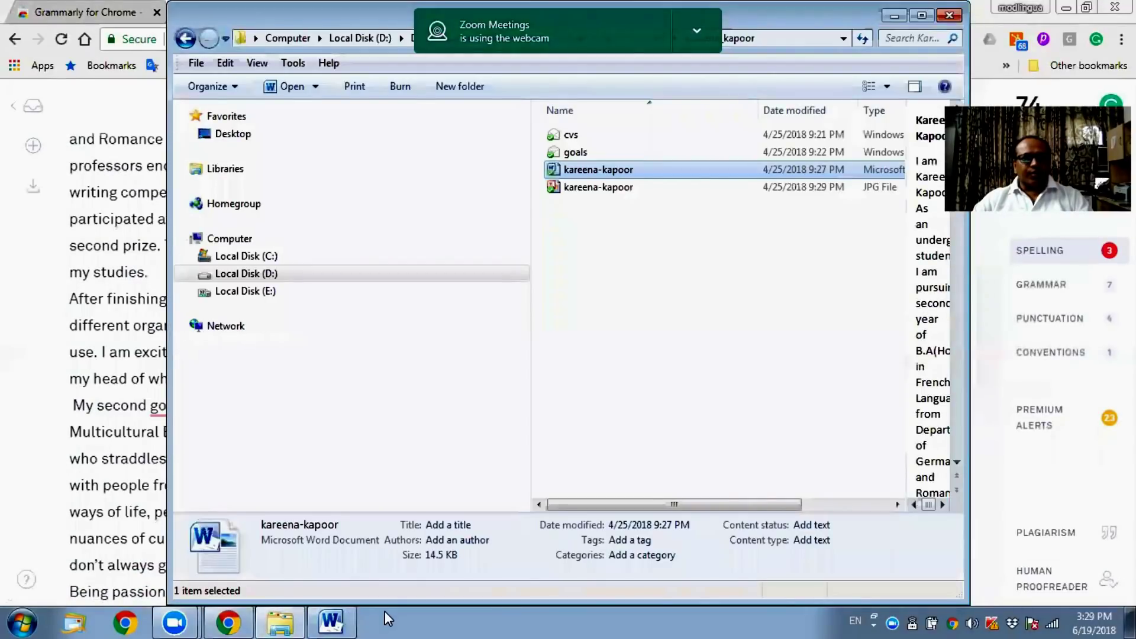
Step: Bring up the kareena-kapoor Word document and make all of its text regular weight
left_click(331, 622)
left_click(439, 330)
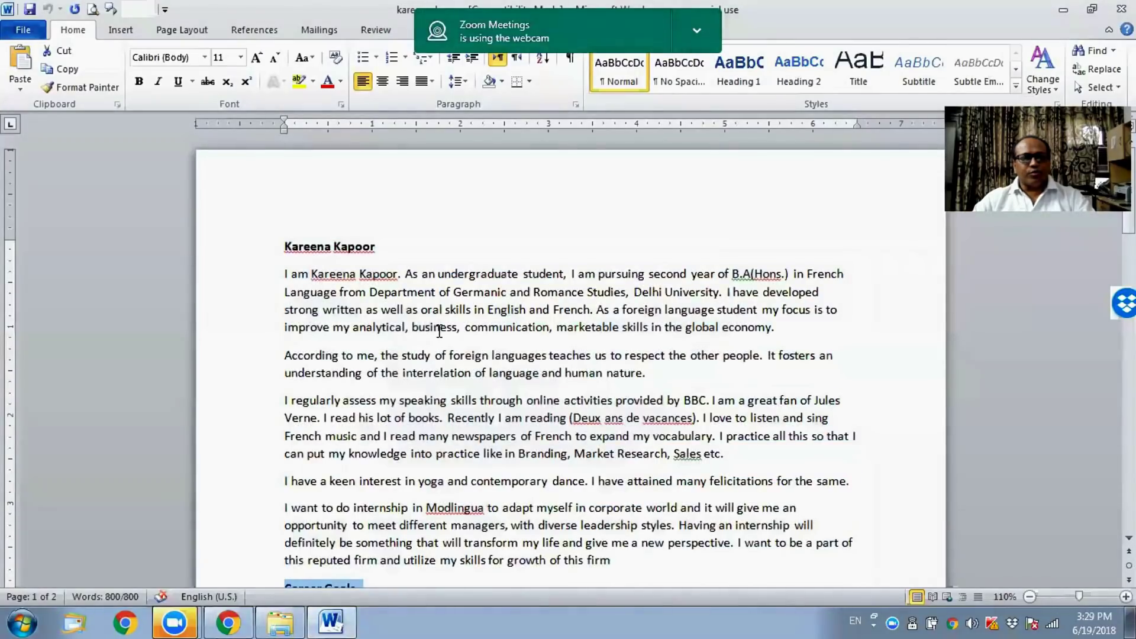
key("ctrl+a")
key("ctrl+b")
key("Right")
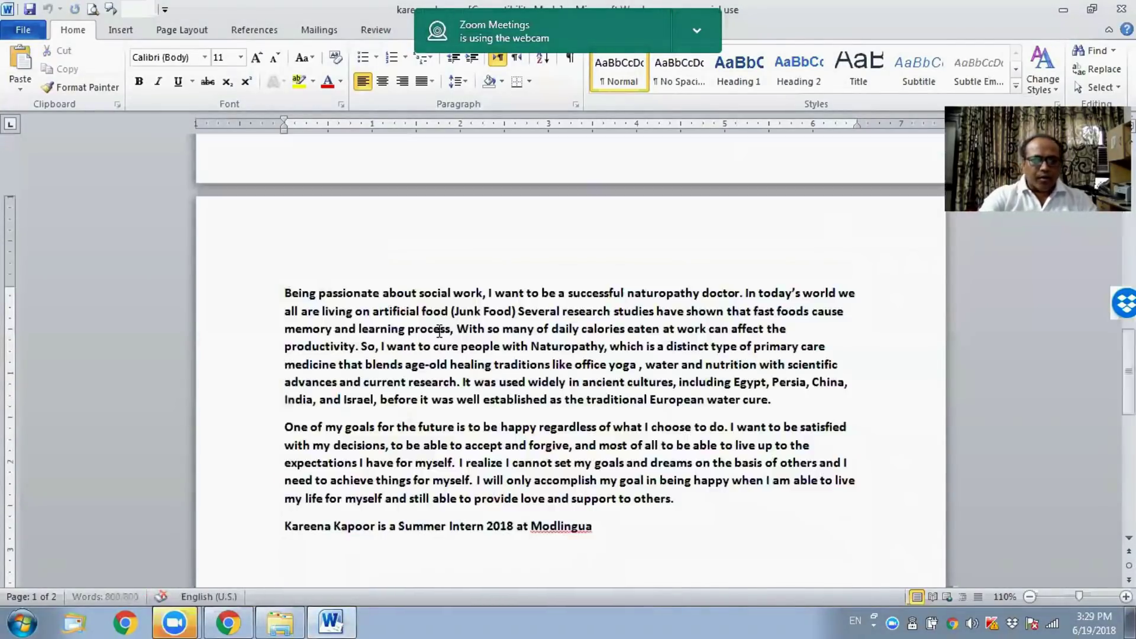
scroll(452, 325, "up", 10)
key("ctrl+a")
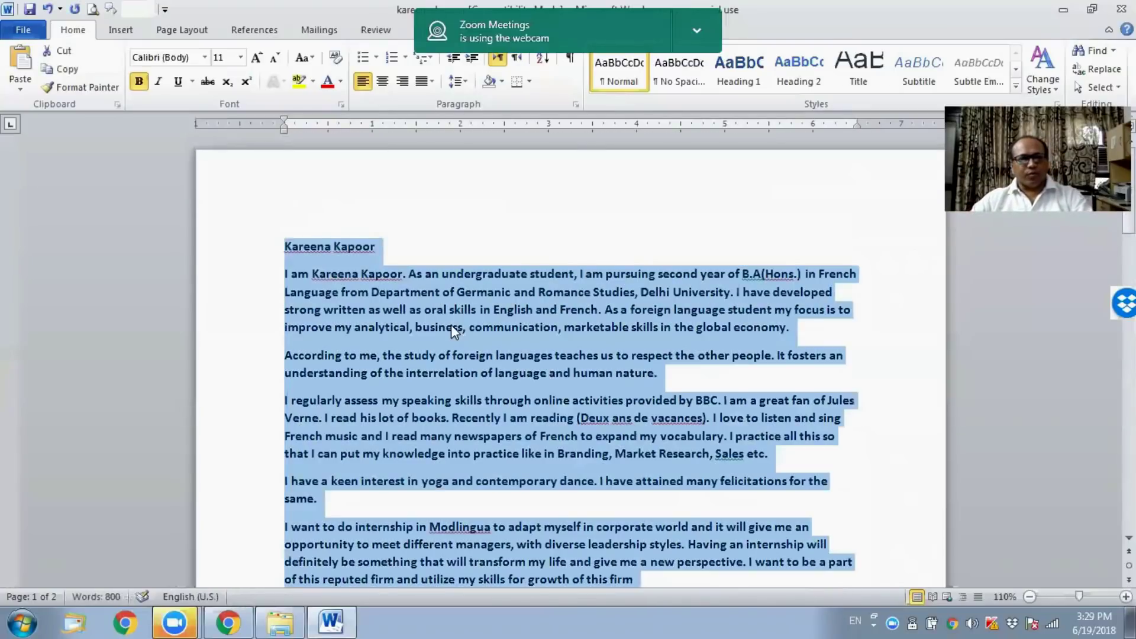
key("ctrl+b")
Step: Make only the Kareena Kapoor name heading bold
left_click(451, 325)
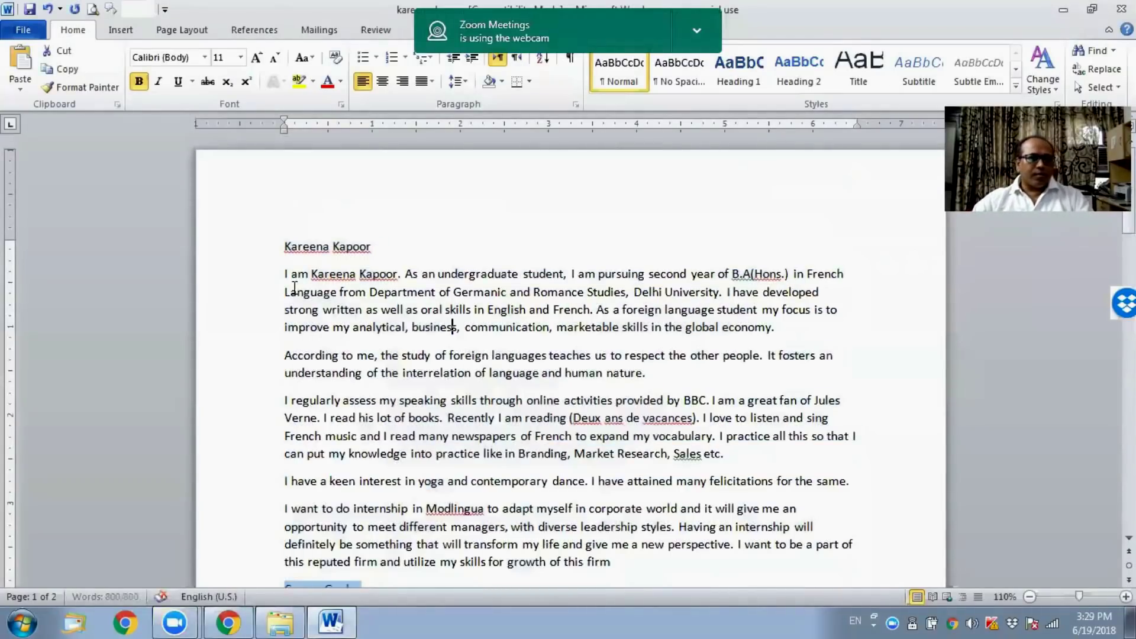
left_click(252, 246)
key("ctrl+b")
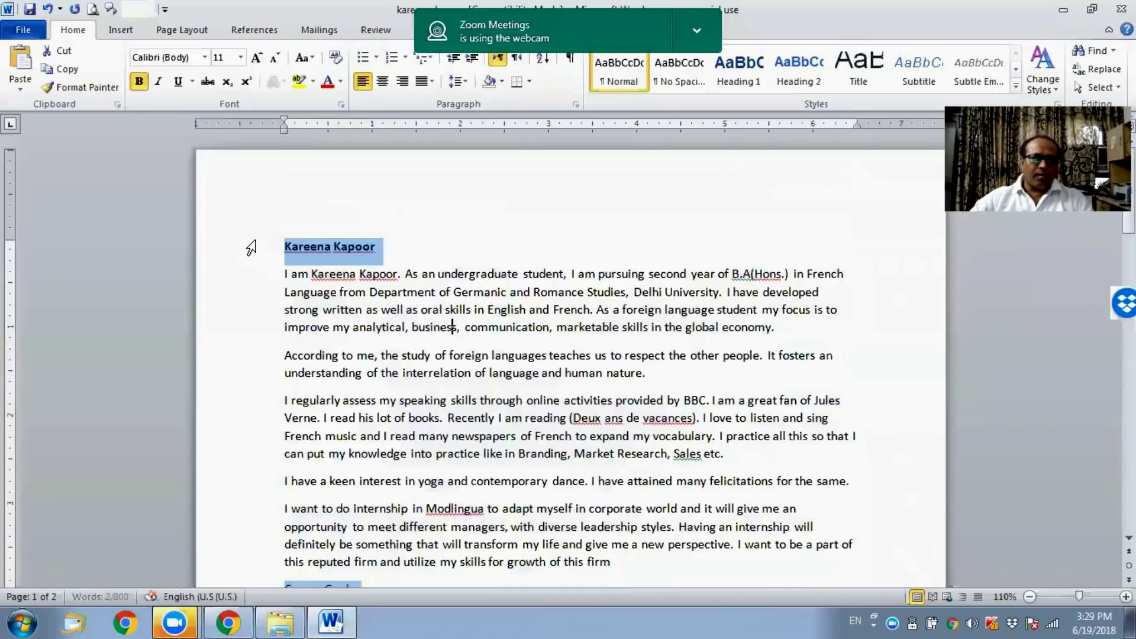
scroll(354, 272, "down", 1)
left_click(621, 360)
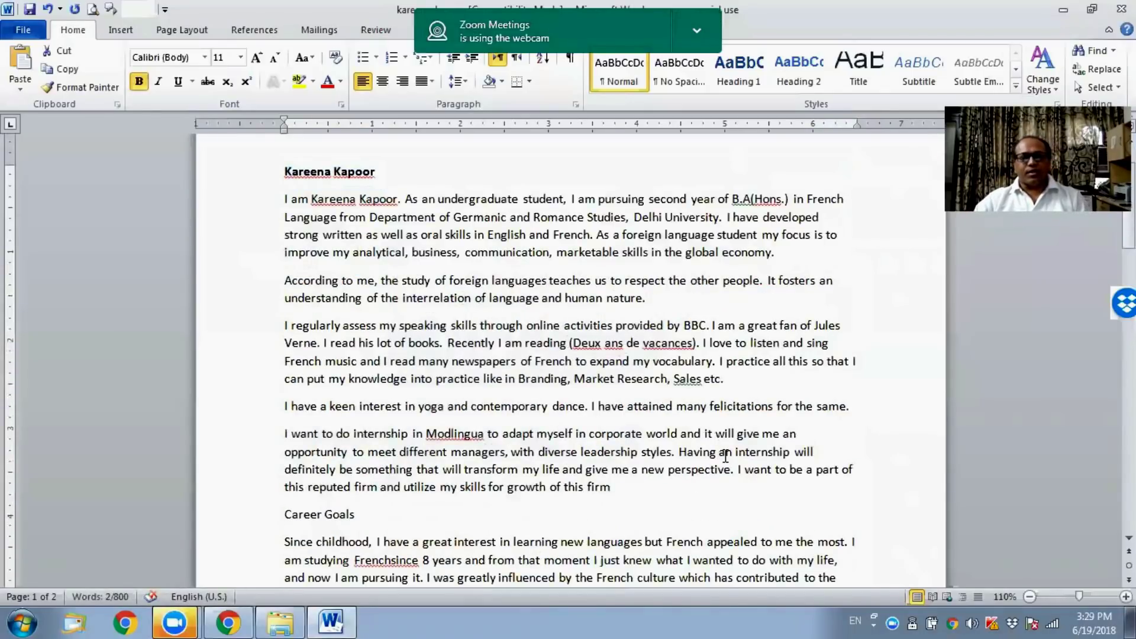
Step: Hide the white space between pages and place the caret after the closing Modlingua line
left_click(703, 438)
scroll(703, 383, "down", 11)
double_click(703, 384)
left_click(629, 265)
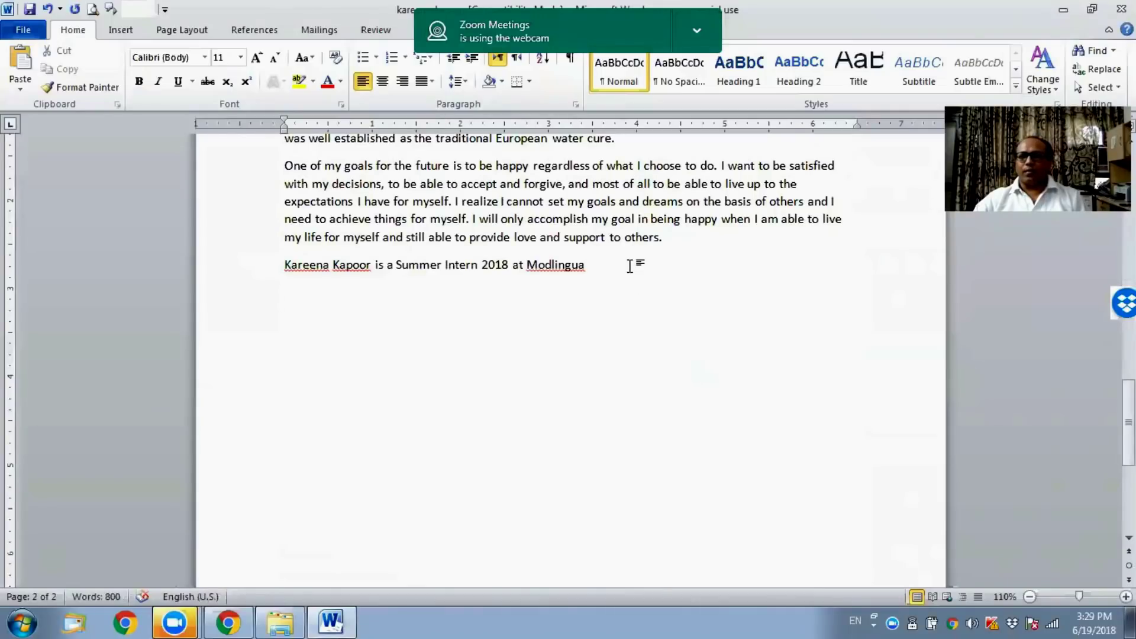